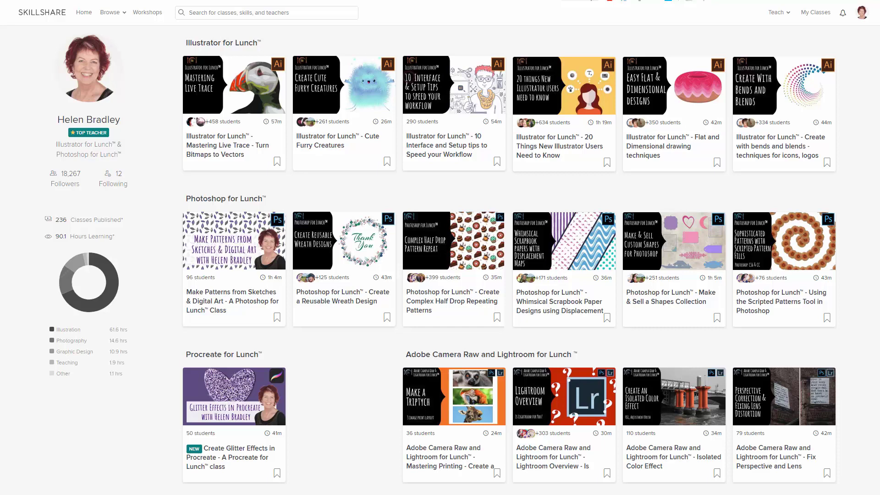
Create a new 1920 × 1080 px document from the Web-Large preset
click(45, 6)
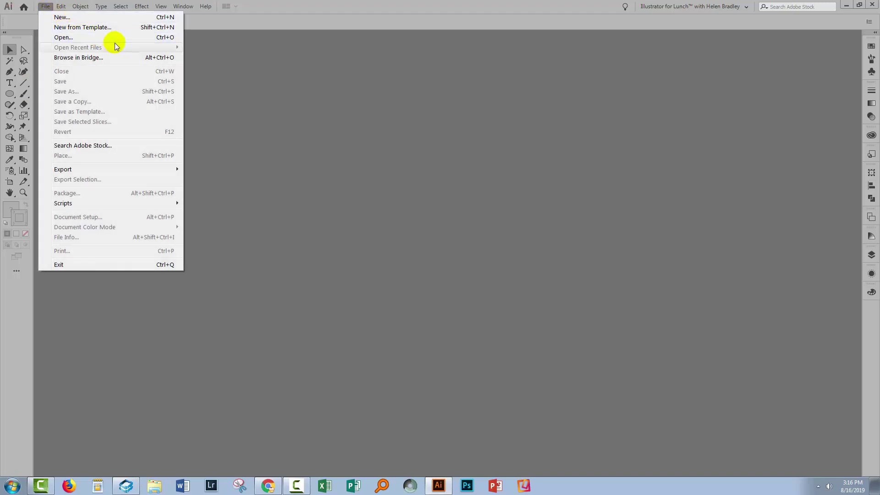
click(77, 16)
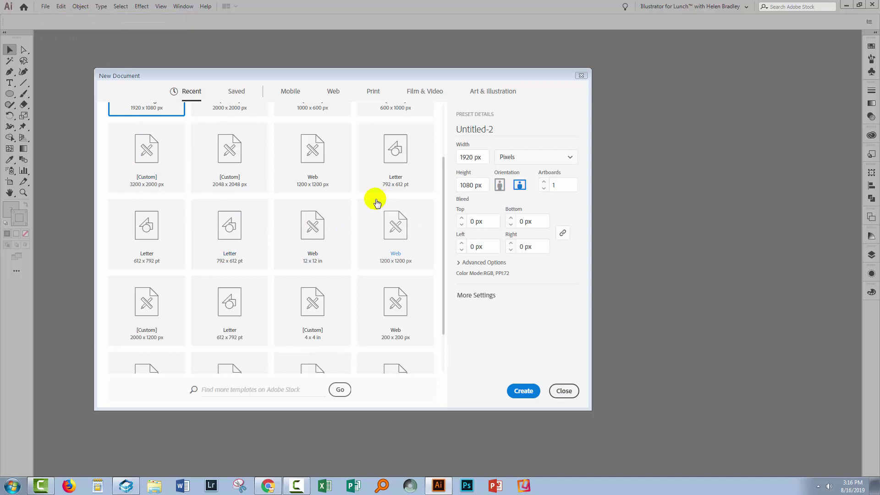
click(149, 167)
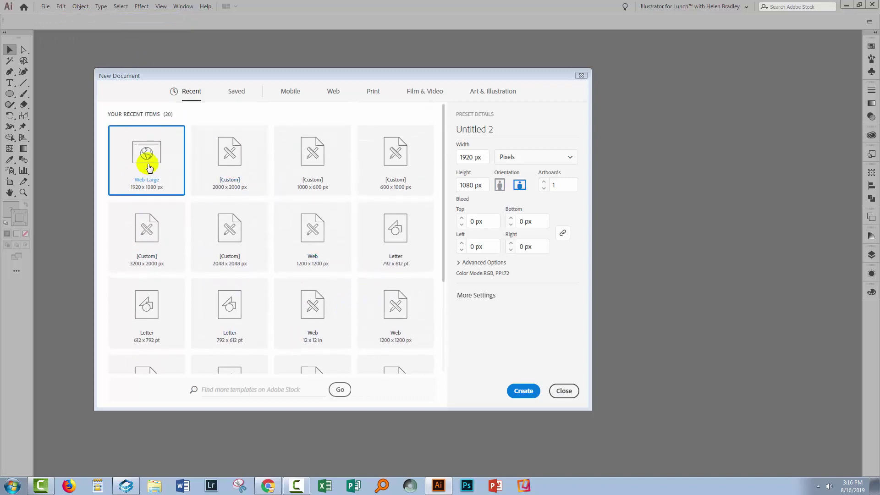
click(523, 391)
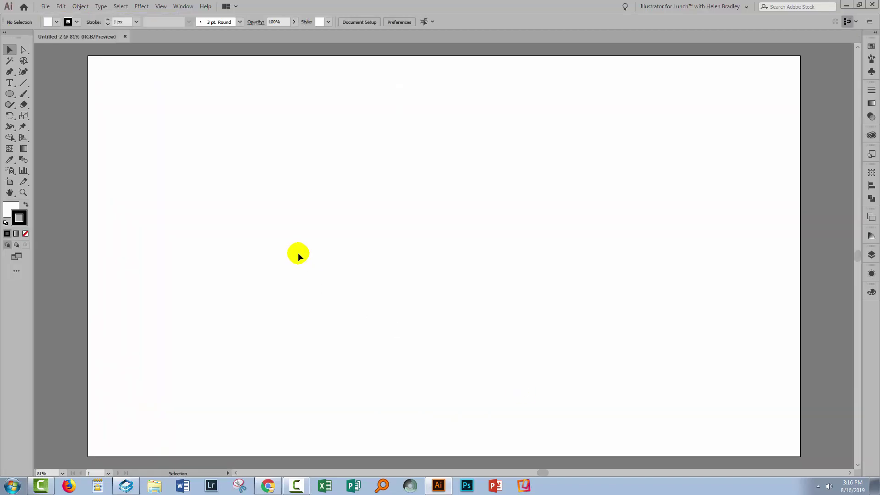
Draw a large ellipse near the artboard centre and delete its bottom anchor point
click(10, 93)
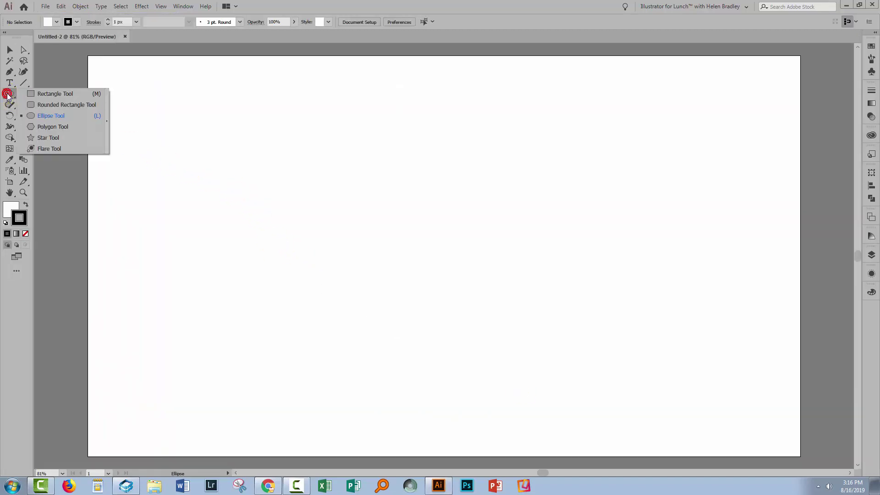
click(48, 115)
drag(277, 203, 625, 369)
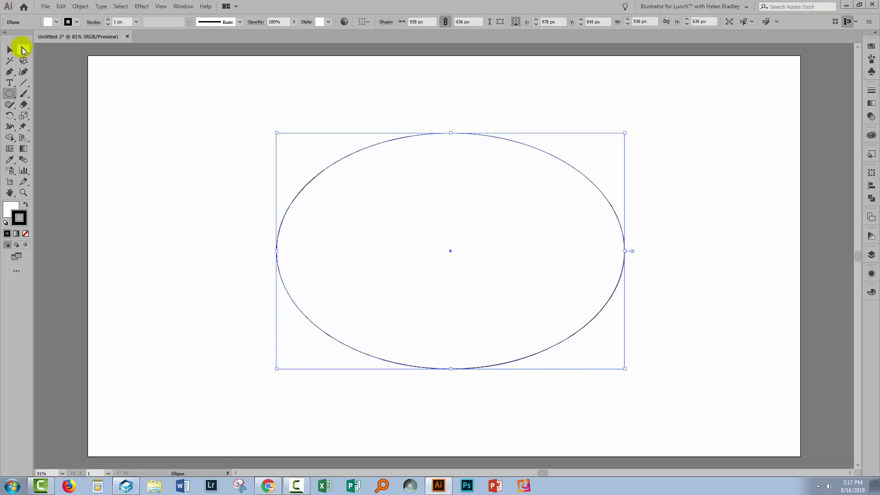
click(23, 49)
click(383, 377)
drag(483, 385, 399, 327)
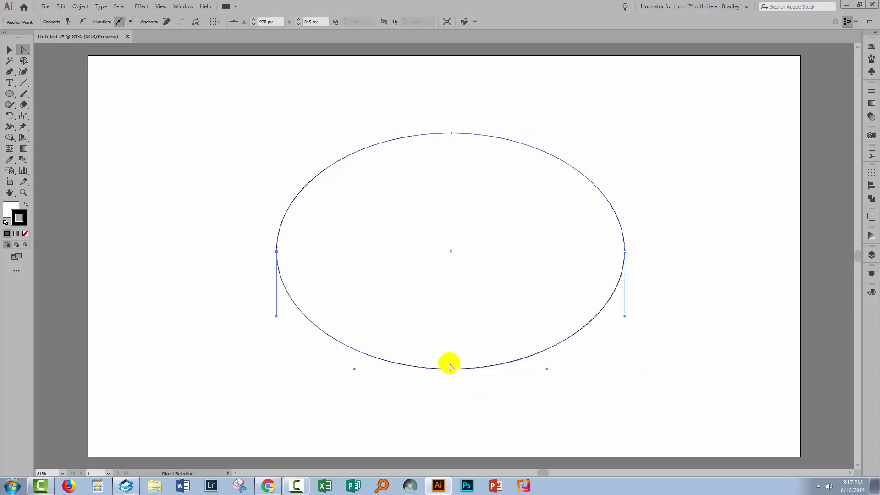
key(Delete)
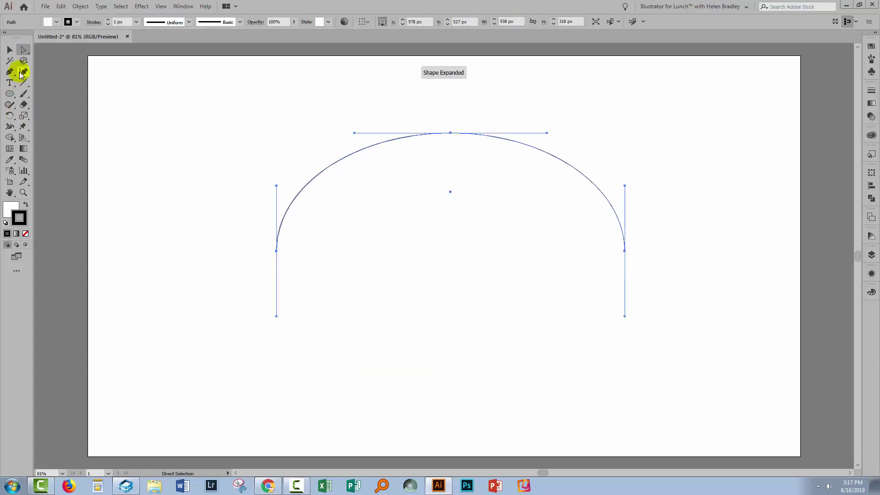
Give the arch a teal 40dbb2 stroke at 20 px weight
click(10, 50)
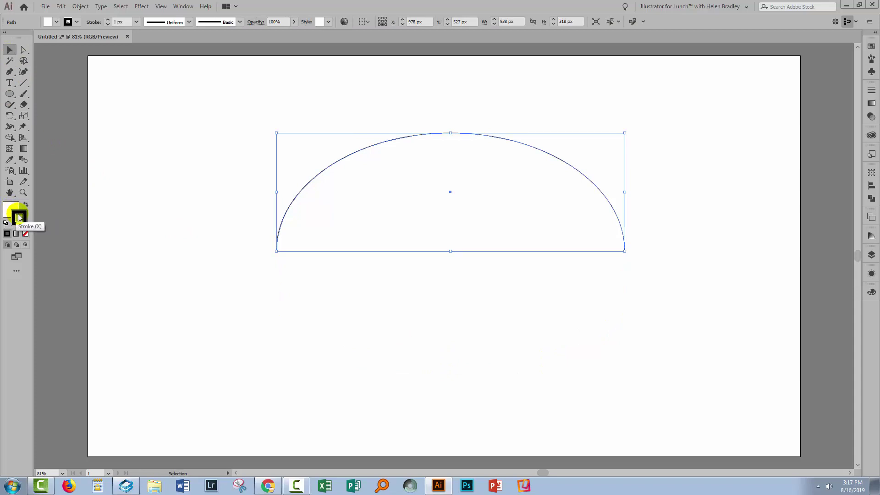
double_click(20, 216)
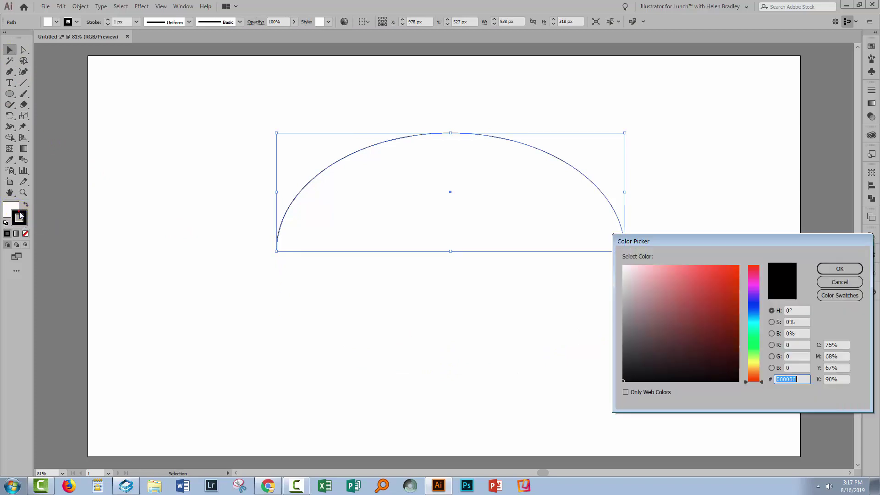
click(755, 329)
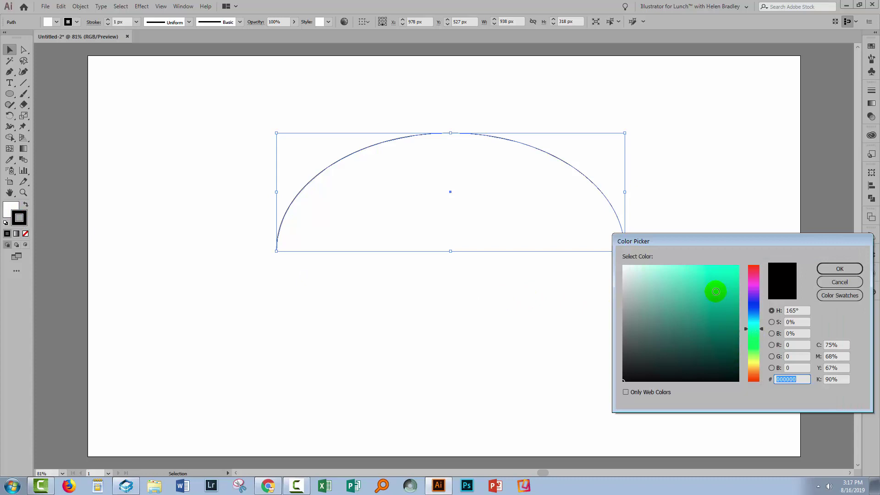
click(705, 281)
click(839, 268)
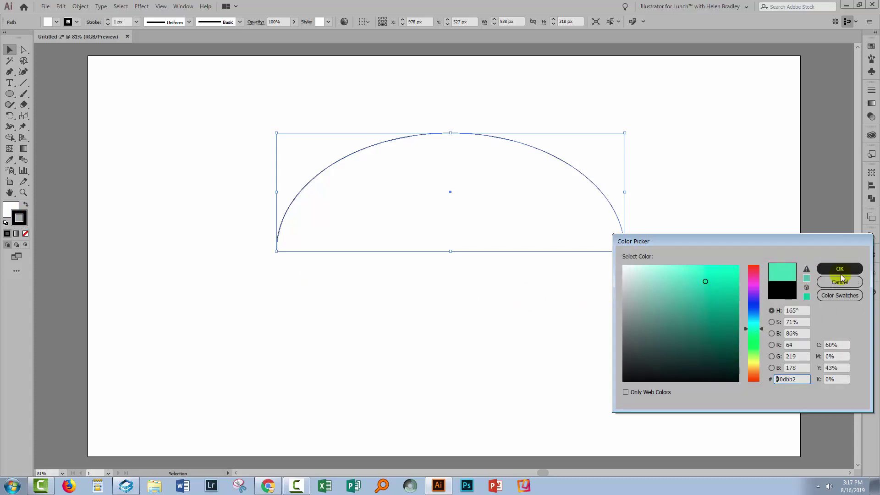
click(108, 20)
click(108, 20)
click(108, 20)
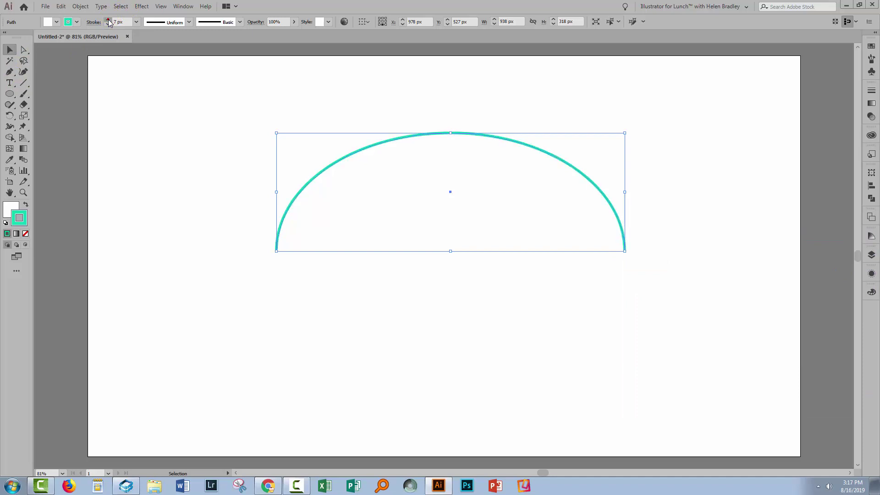
click(108, 20)
click(109, 20)
Fill the arch with a lime yellow-green colour and deselect it
click(9, 209)
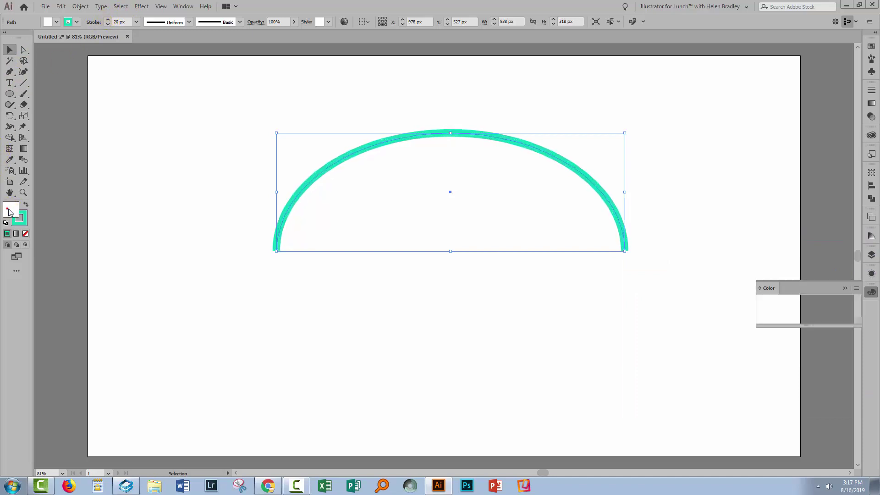
drag(782, 312, 778, 309)
click(10, 49)
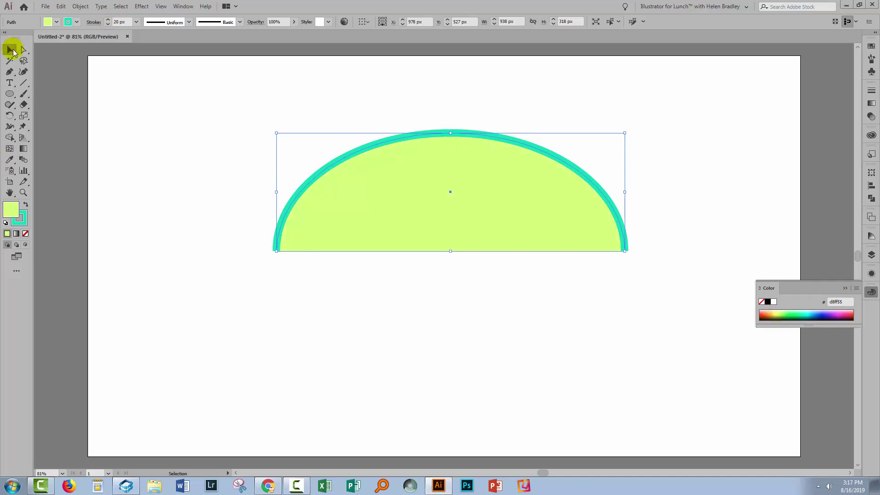
click(183, 157)
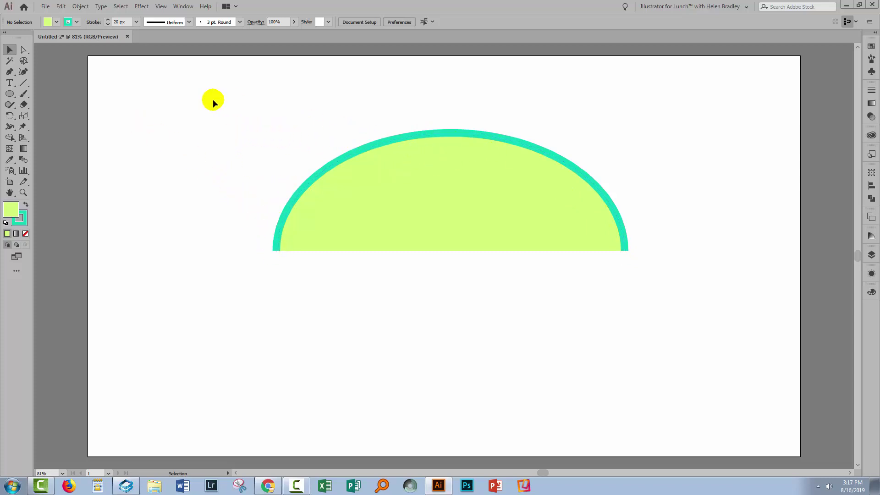
Add extra anchor points along the arch with Object > Path > Add Anchor Points
click(9, 51)
click(318, 156)
click(74, 7)
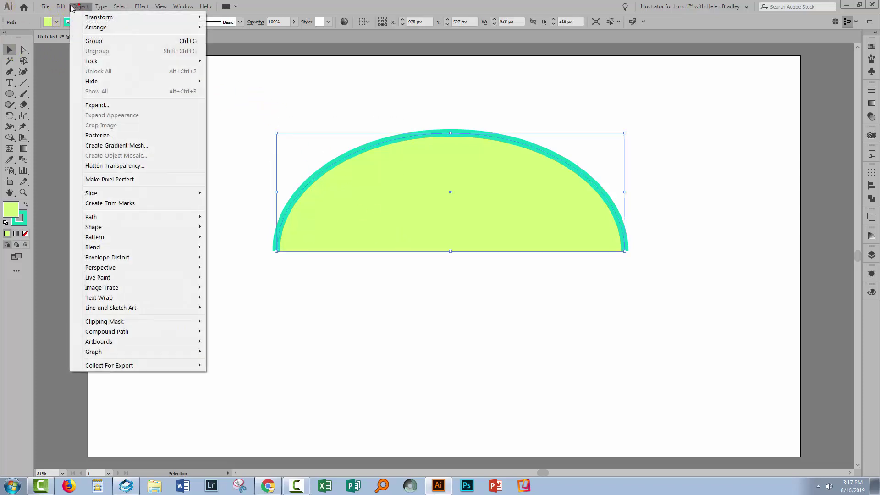
mouse_move(122, 216)
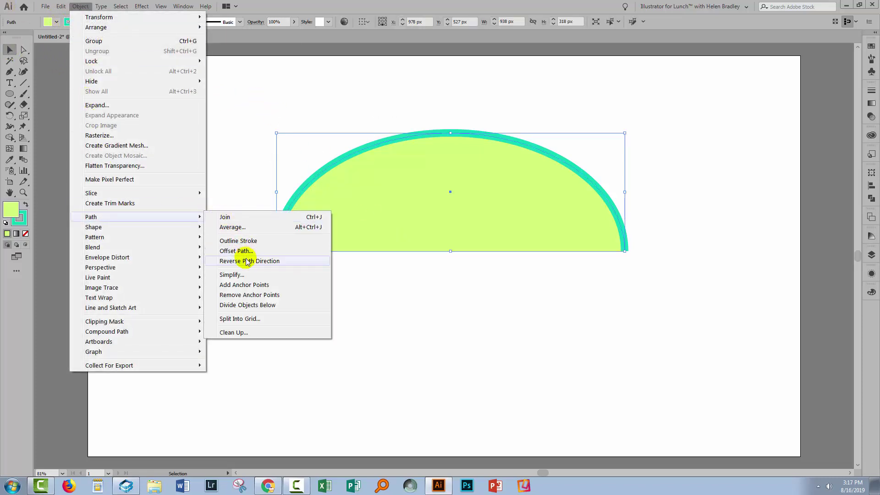
click(245, 284)
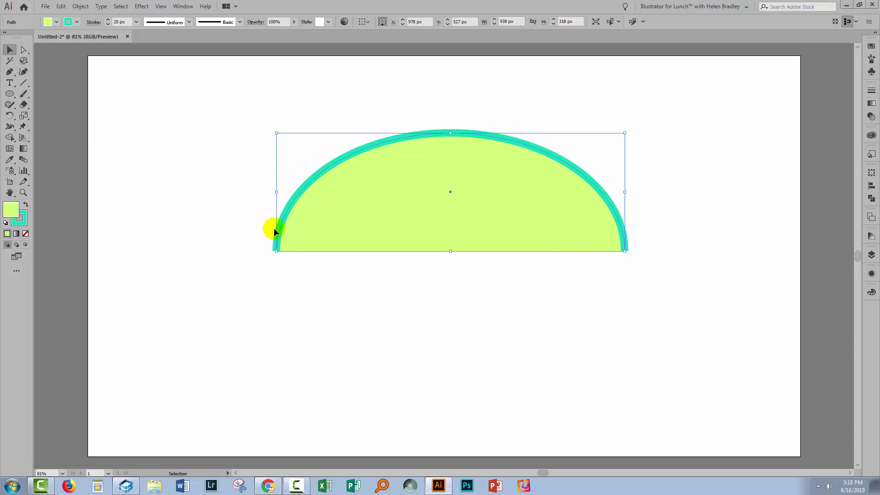
Convert the arch's smooth anchors, including the bottom-left one, into corner points
click(24, 49)
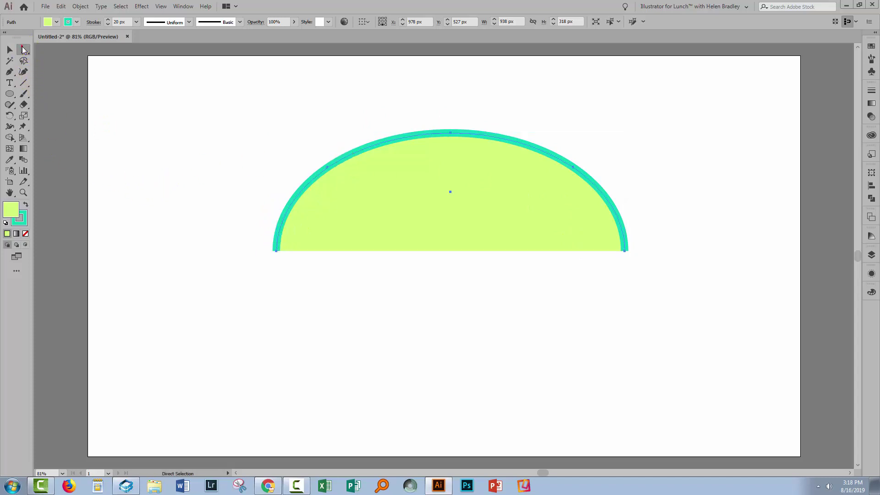
click(276, 251)
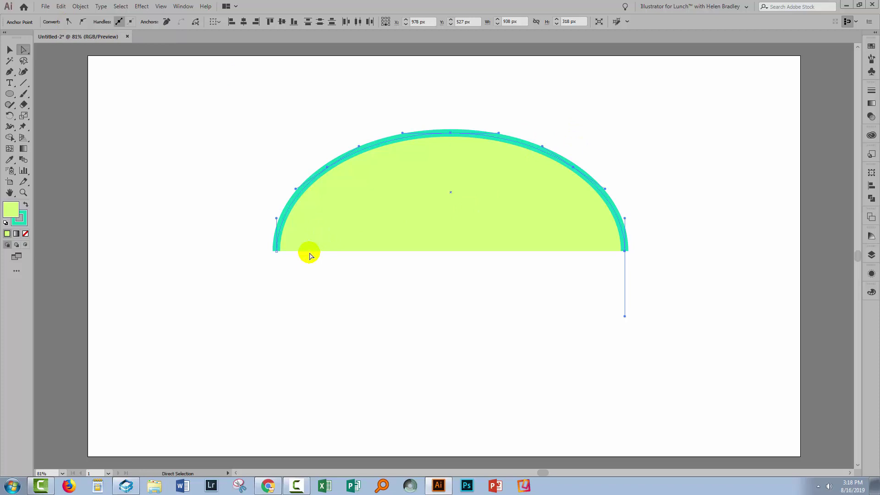
click(69, 21)
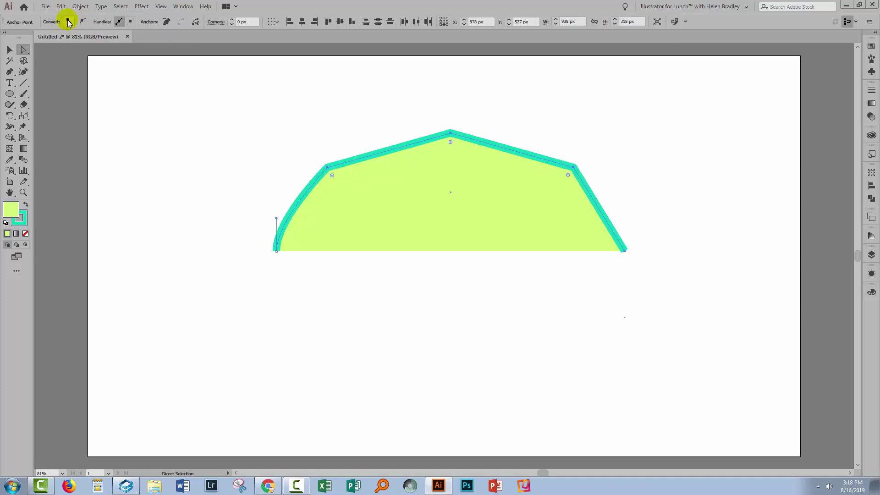
click(183, 207)
drag(261, 238, 283, 267)
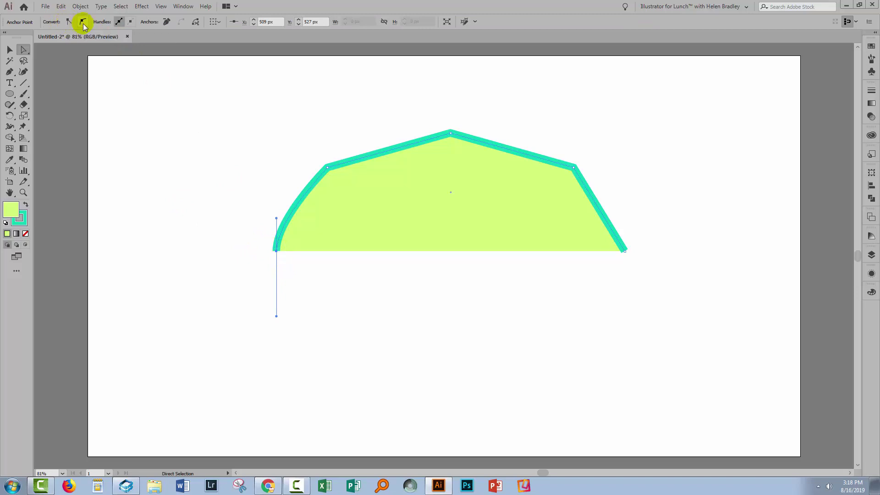
click(68, 22)
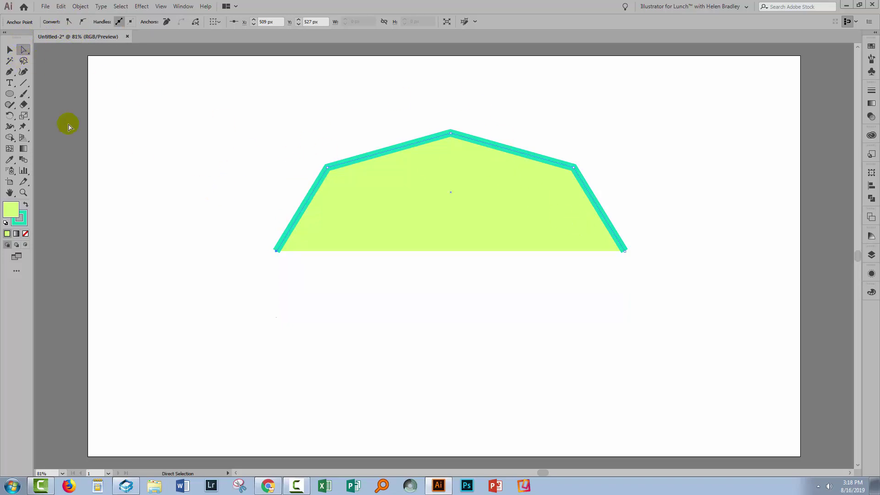
Bend the shape's left edge inward into a concave scallop with the Curvature tool
click(24, 72)
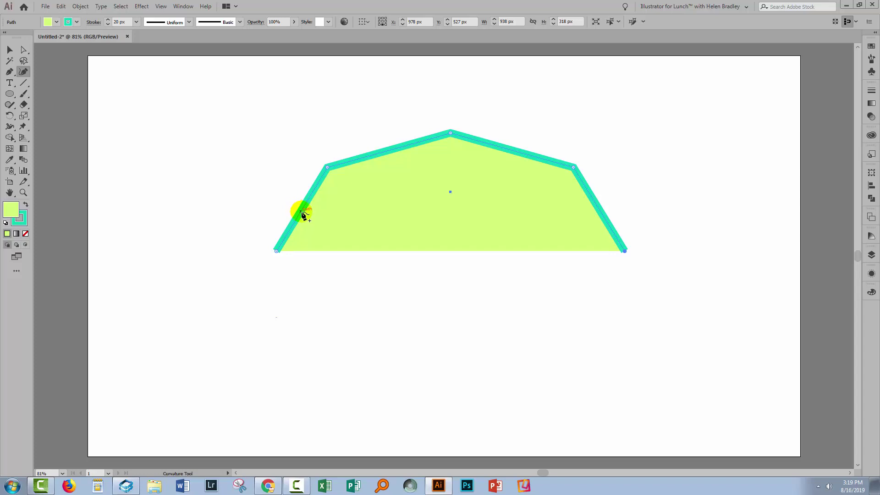
drag(300, 213, 327, 214)
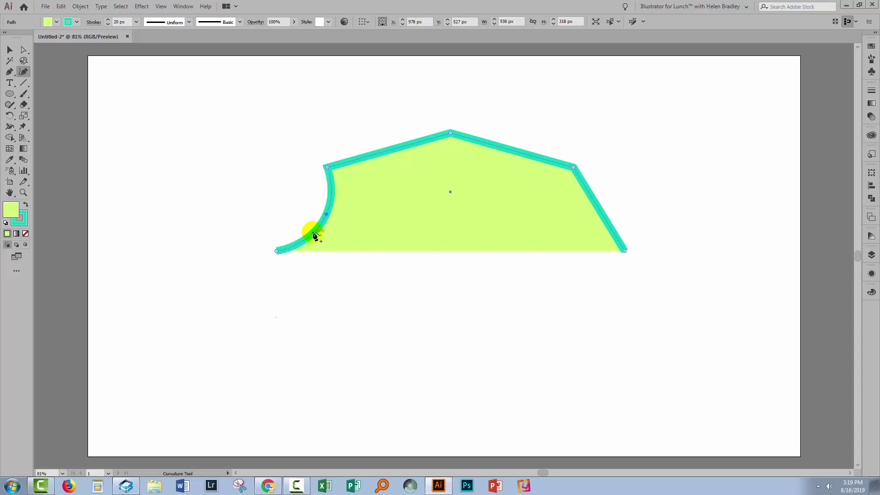
click(276, 251)
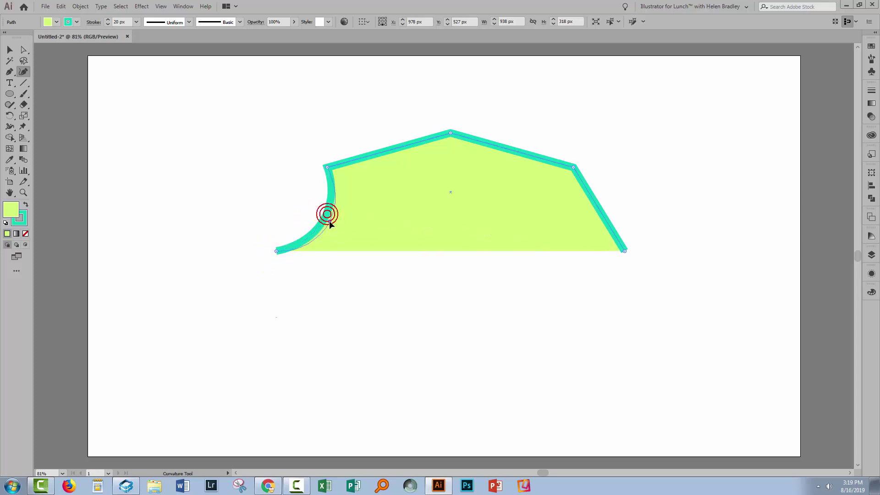
drag(328, 213, 323, 238)
click(276, 251)
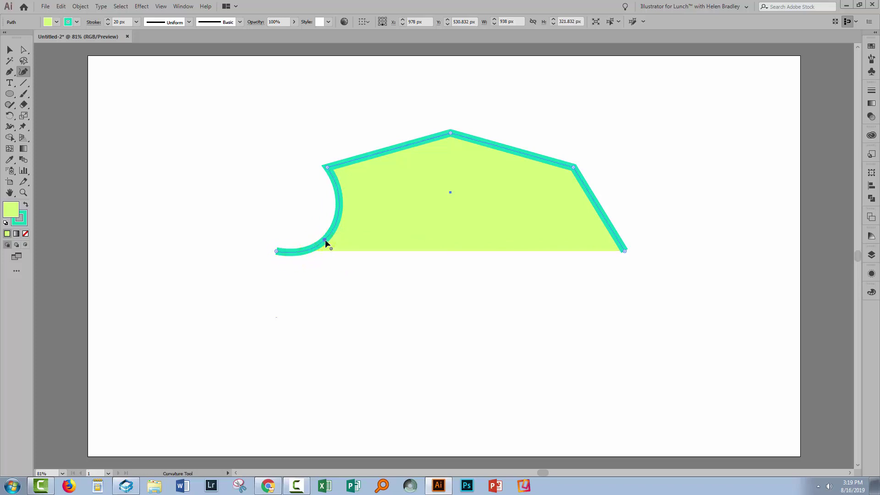
mouse_move(325, 239)
mouse_down()
mouse_move(320, 211)
mouse_move(327, 216)
mouse_up()
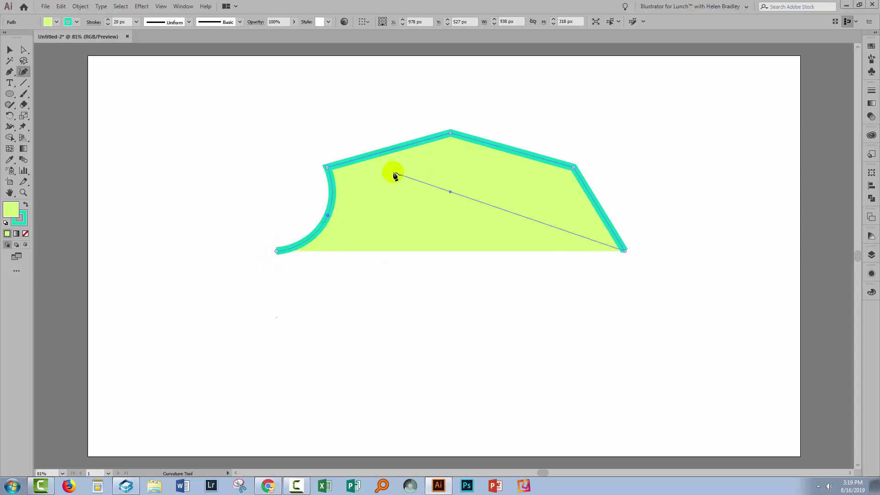
Curve the top-left, top-right and right edges inward into scallops
click(393, 168)
key(ctrl+z)
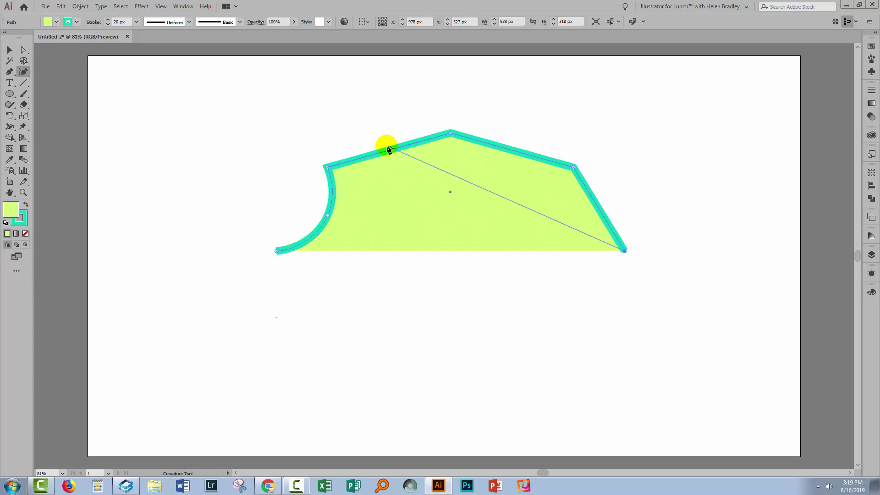
drag(393, 148, 404, 175)
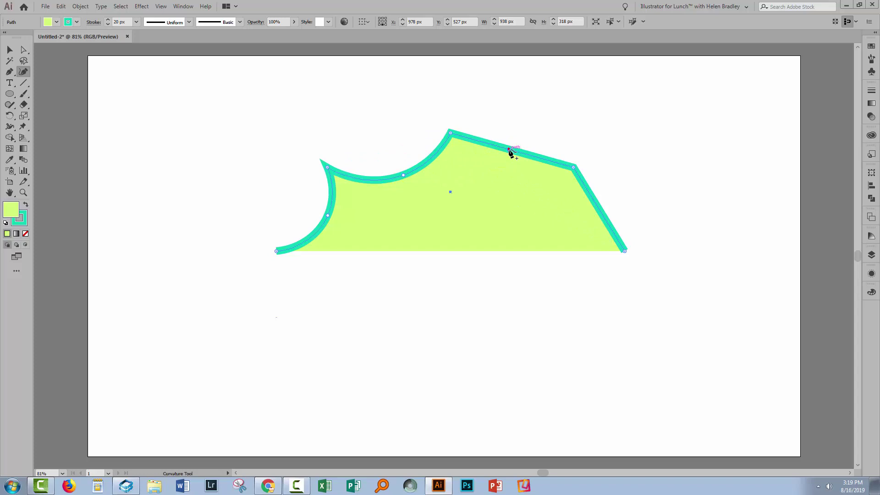
drag(512, 151, 506, 186)
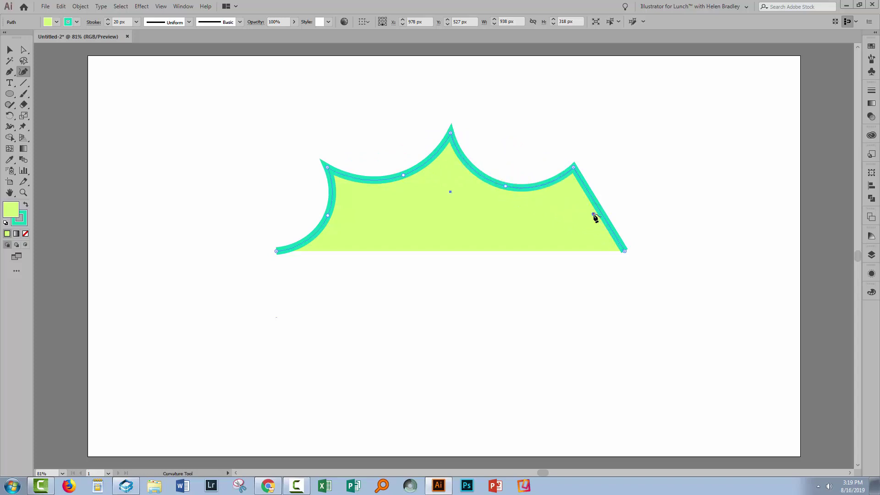
drag(593, 216, 546, 229)
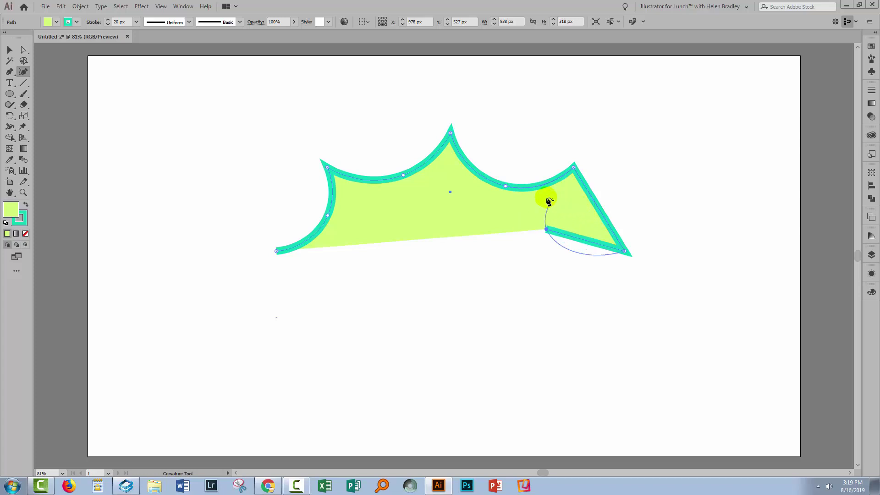
key(ctrl)
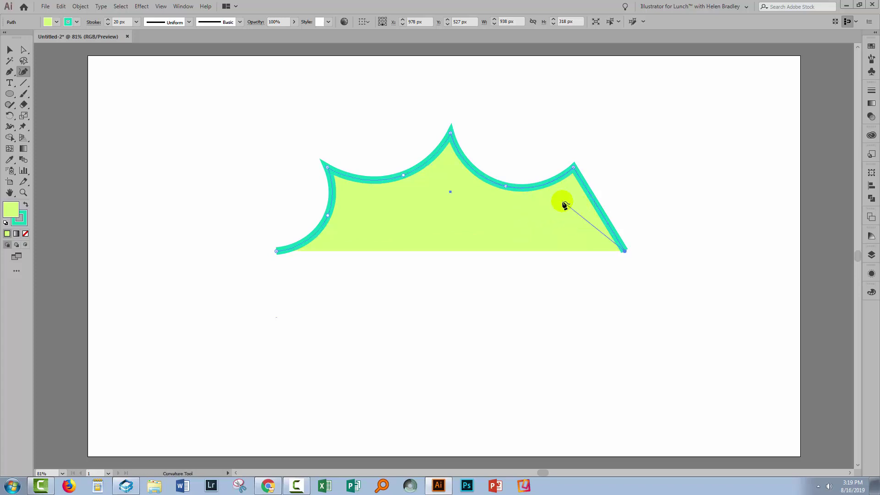
key(Escape)
drag(601, 209, 575, 217)
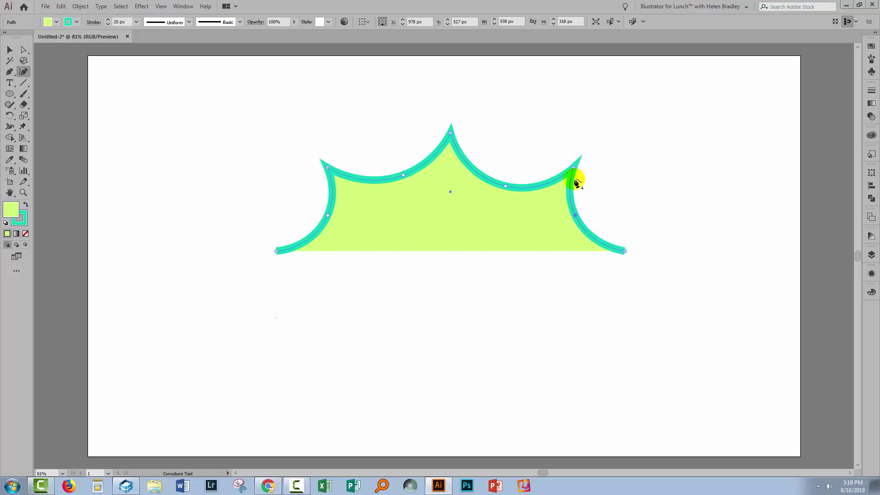
click(624, 251)
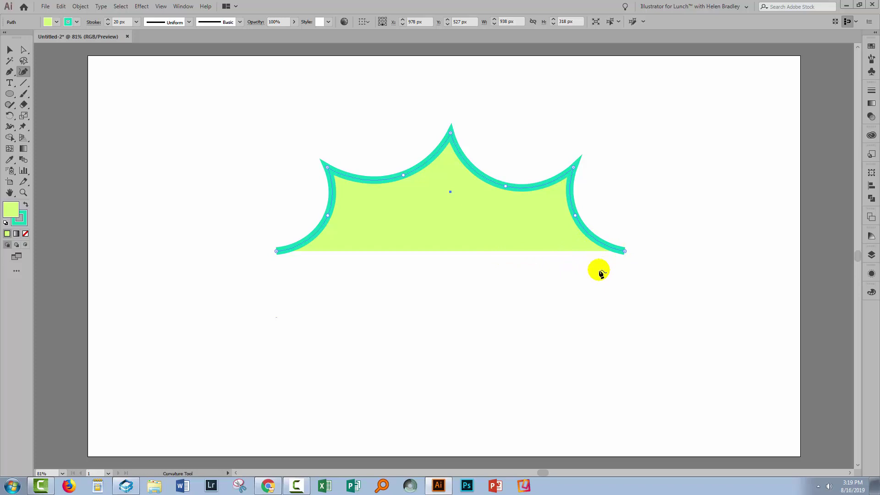
click(7, 49)
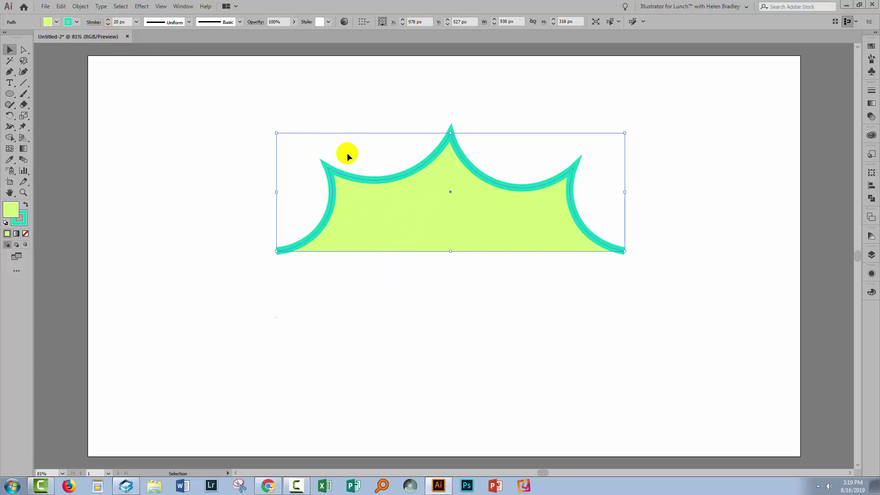
Make a horizontally reflected copy of the half burst via Object > Transform > Reflect
click(81, 6)
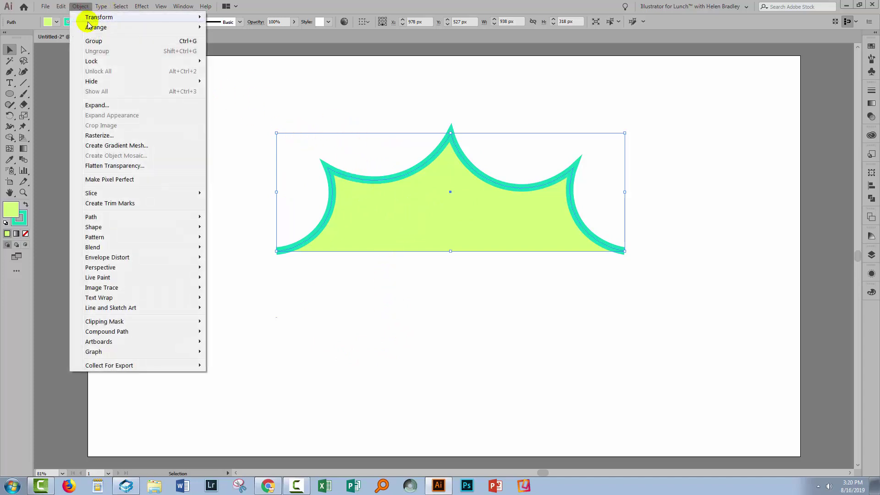
mouse_move(169, 20)
click(230, 51)
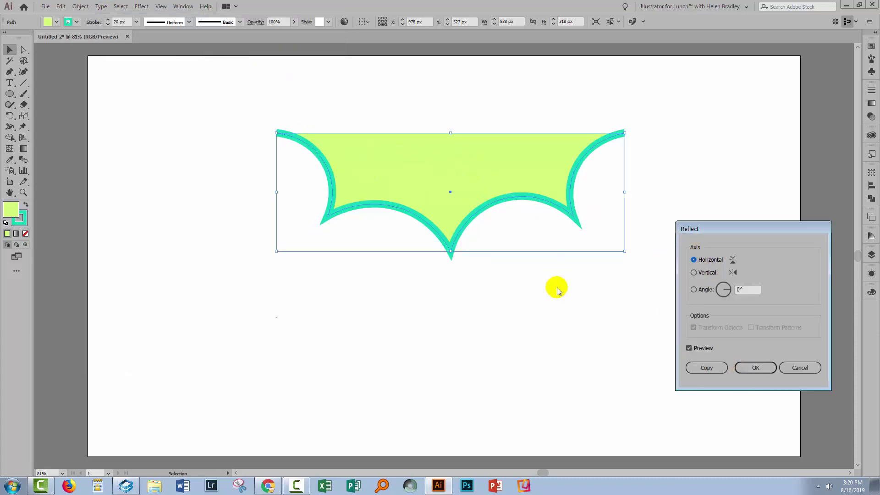
click(705, 369)
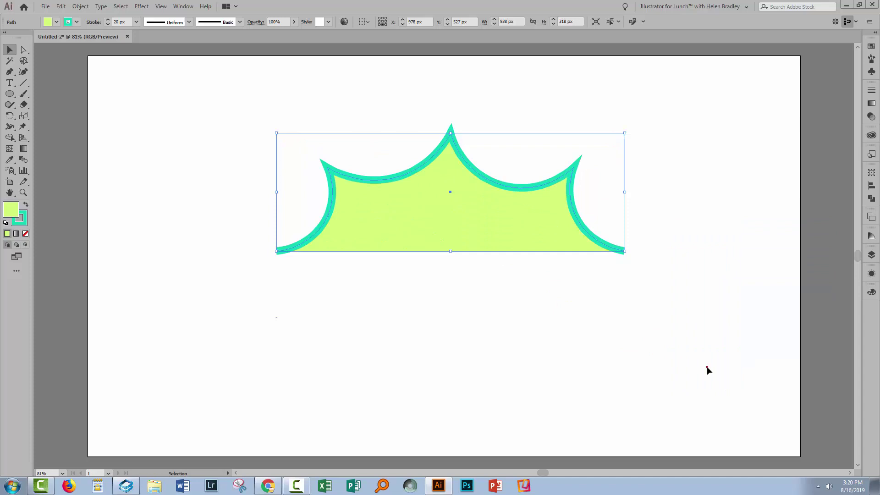
Move the flipped copy below the top half and select both halves
click(571, 334)
drag(452, 190, 456, 302)
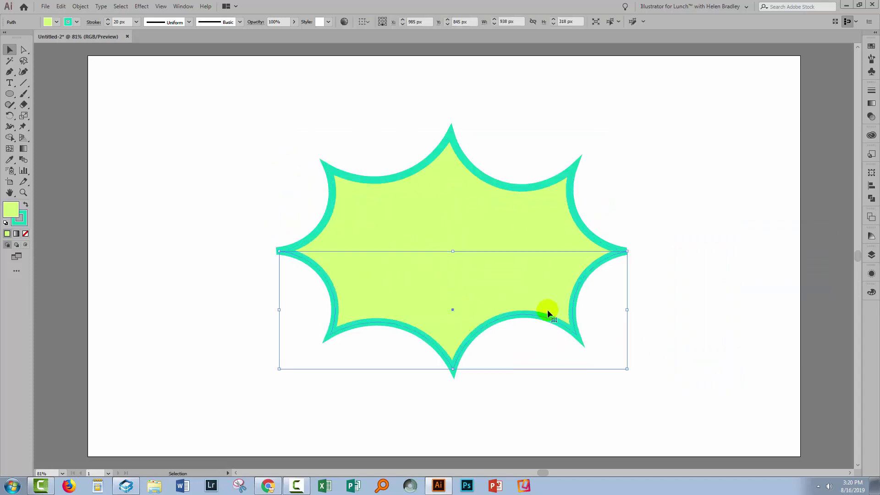
click(691, 328)
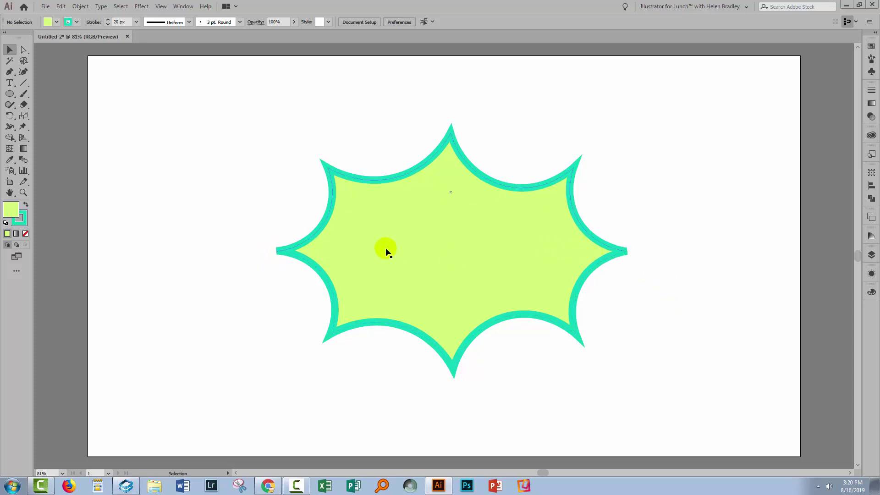
drag(265, 139, 667, 389)
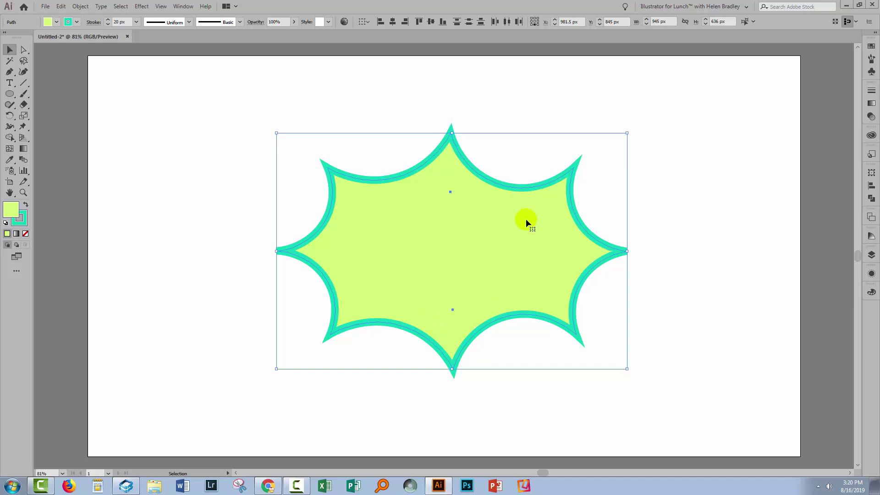
Align the halves to a key object and distribute them vertically with 0 spacing
click(872, 186)
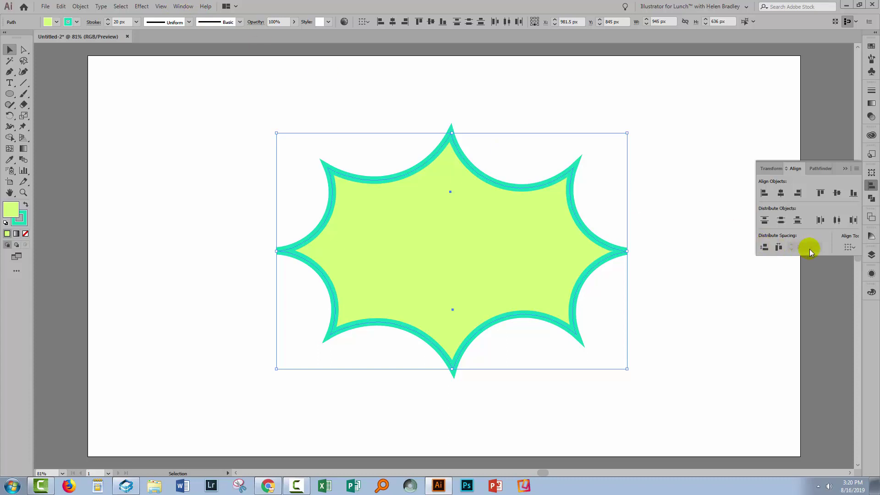
click(850, 247)
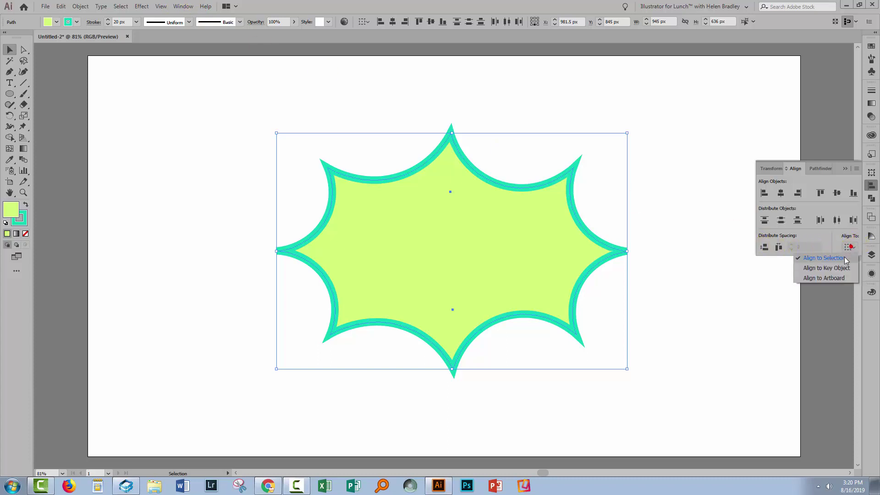
click(816, 269)
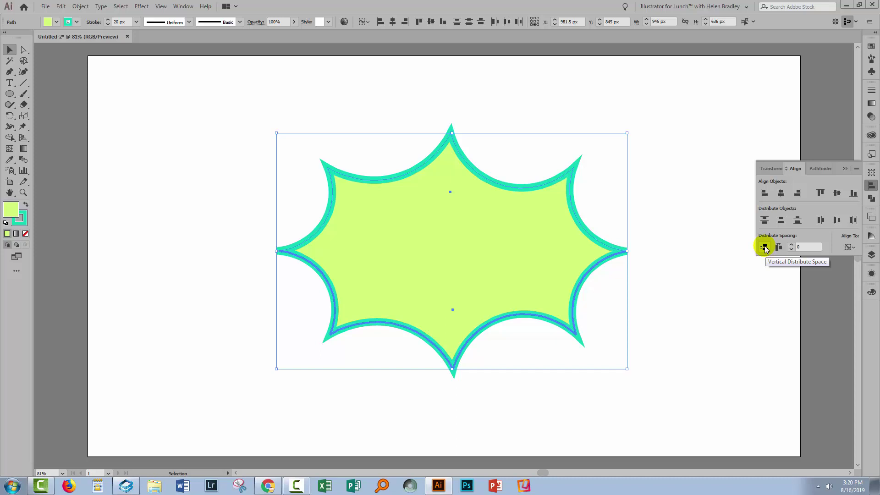
click(599, 261)
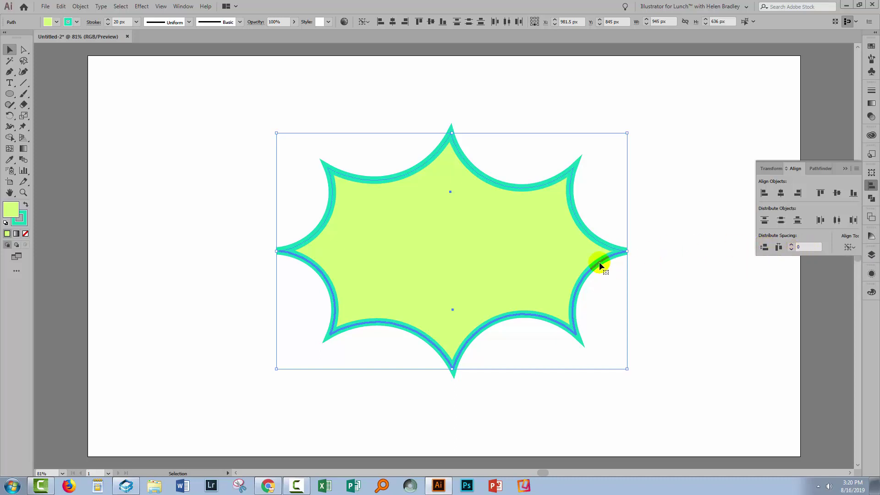
click(764, 248)
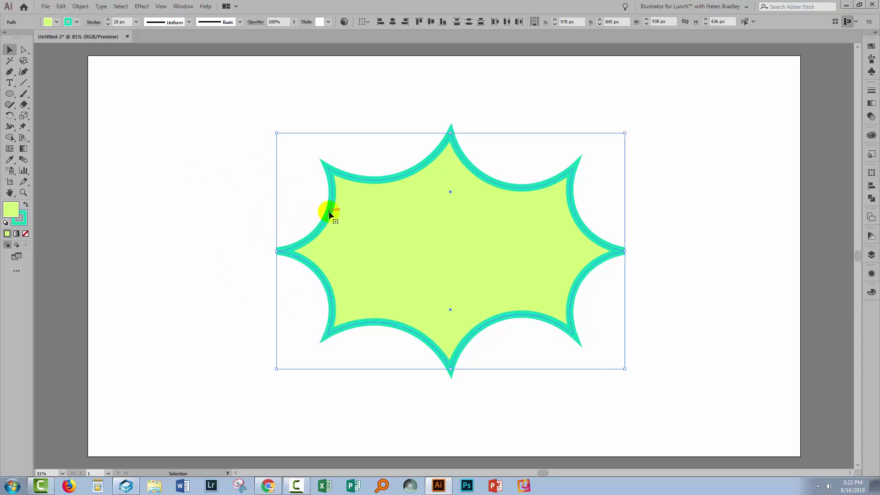
Drag across both burst halves with the Shape Builder tool to combine them
click(10, 137)
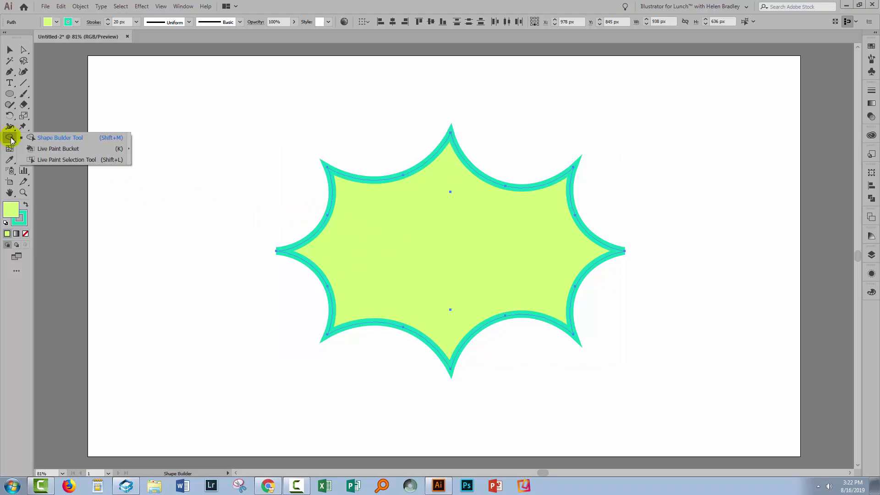
click(56, 139)
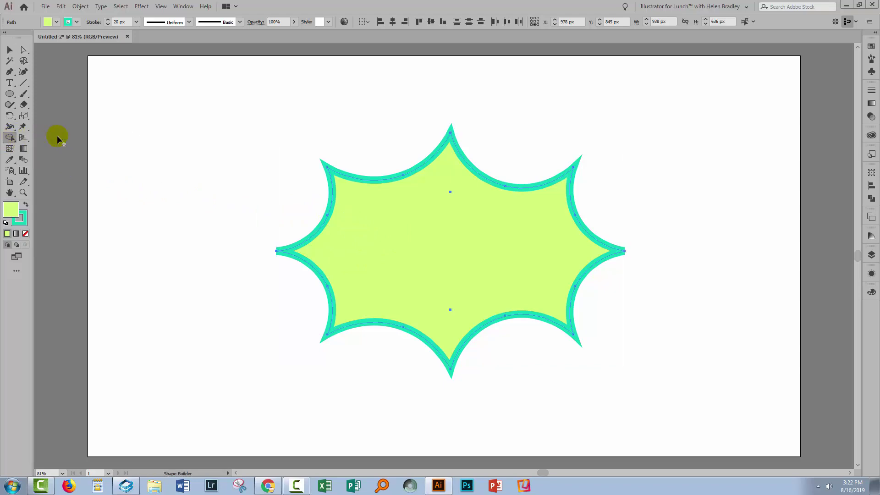
drag(379, 215, 401, 263)
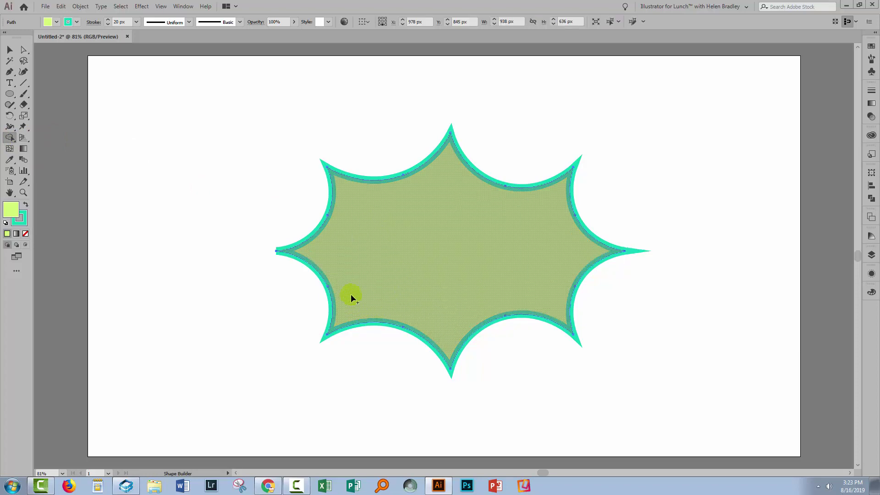
drag(342, 253, 341, 255)
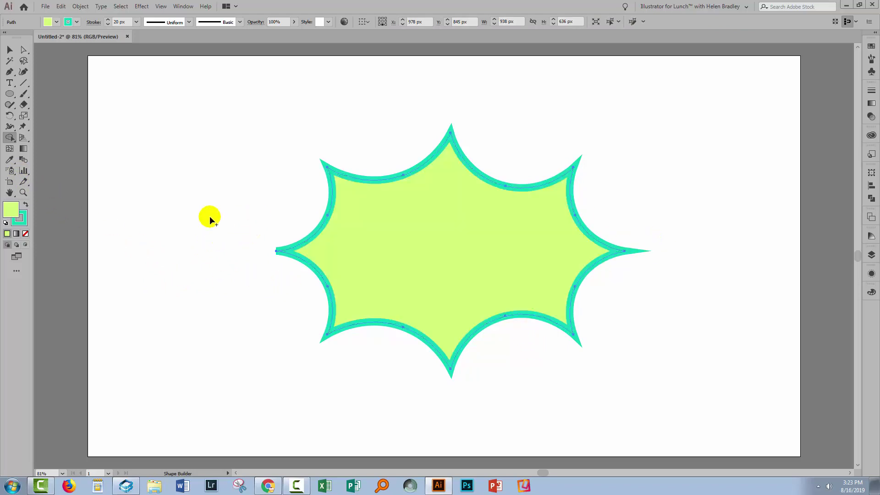
Zoom into the burst's left tip and drag its direction handle so it tapers sharply
click(23, 192)
drag(238, 232, 314, 290)
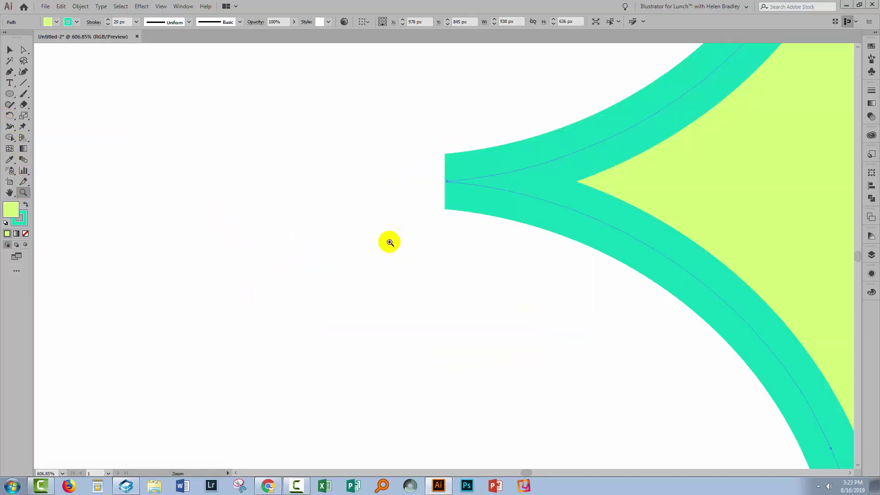
drag(389, 242, 419, 143)
click(24, 50)
click(365, 171)
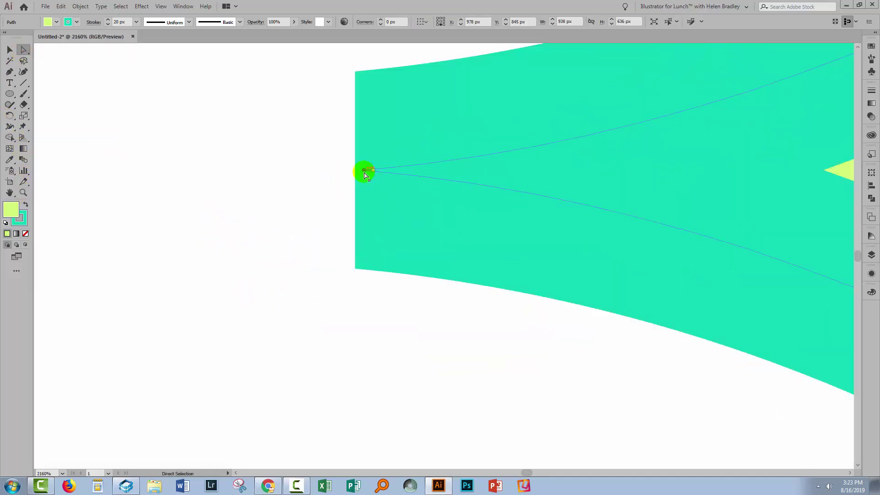
scroll(582, 275, right, 10)
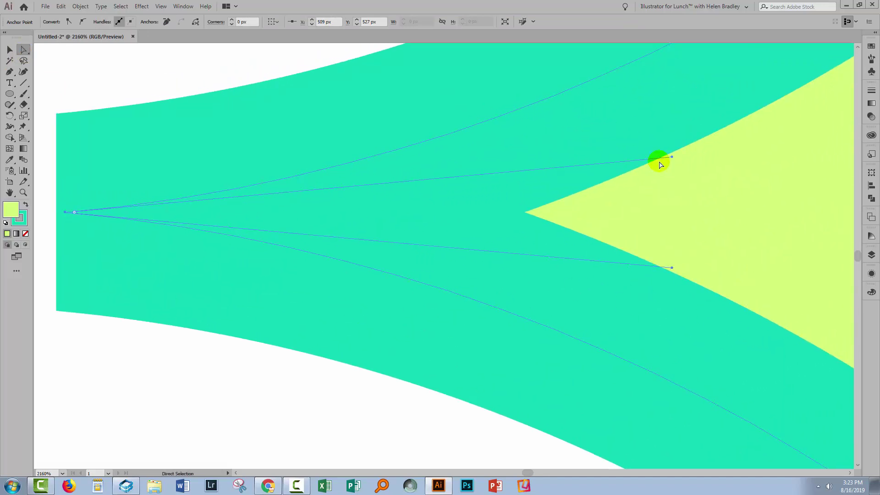
drag(672, 157, 669, 144)
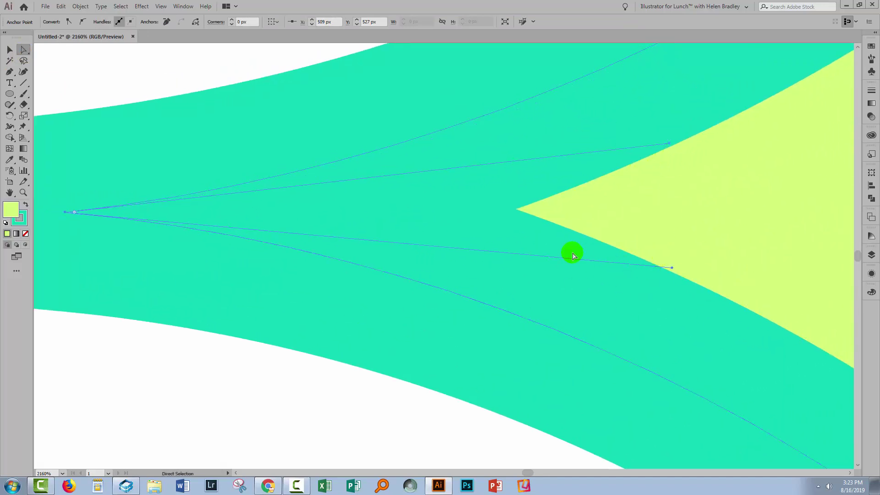
Zoom to fit and select the whole starburst
key(ctrl+0)
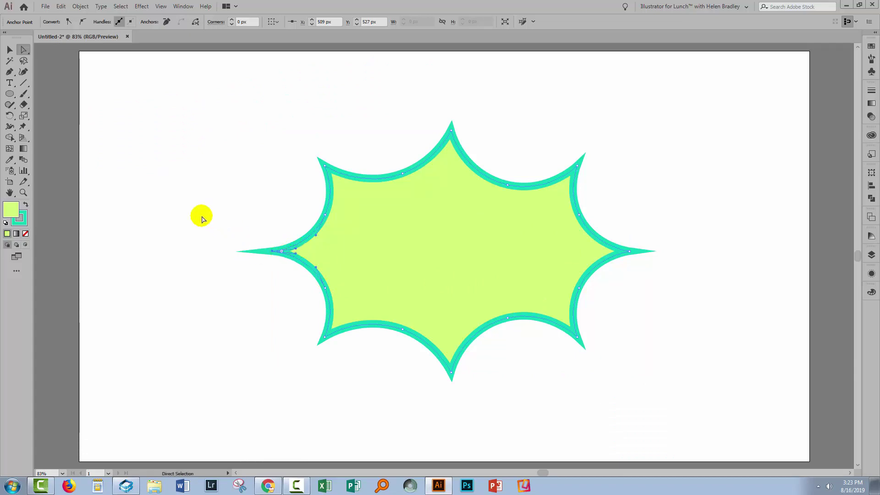
click(211, 172)
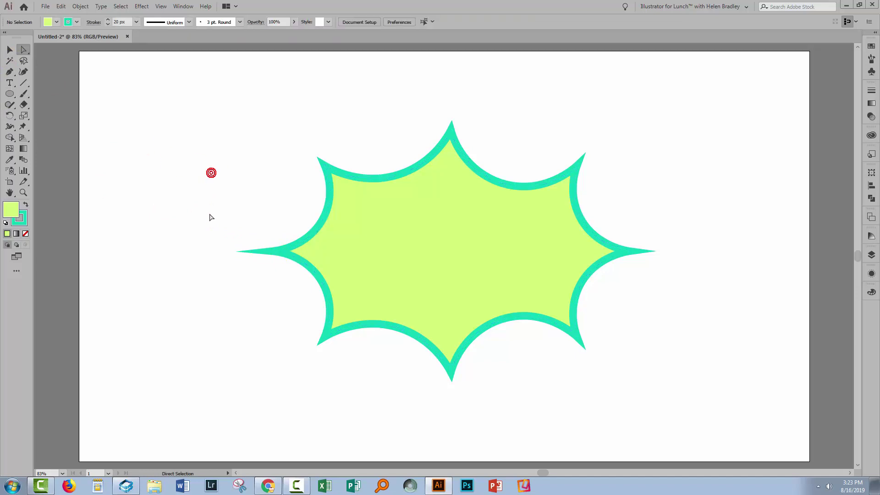
drag(219, 136, 667, 386)
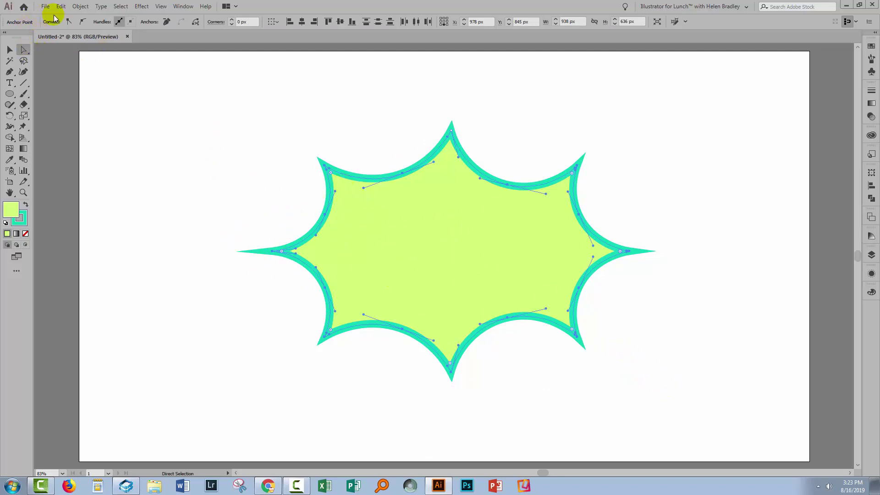
Align the starburst's stroke to the inside in the Appearance panel's stroke options
click(871, 274)
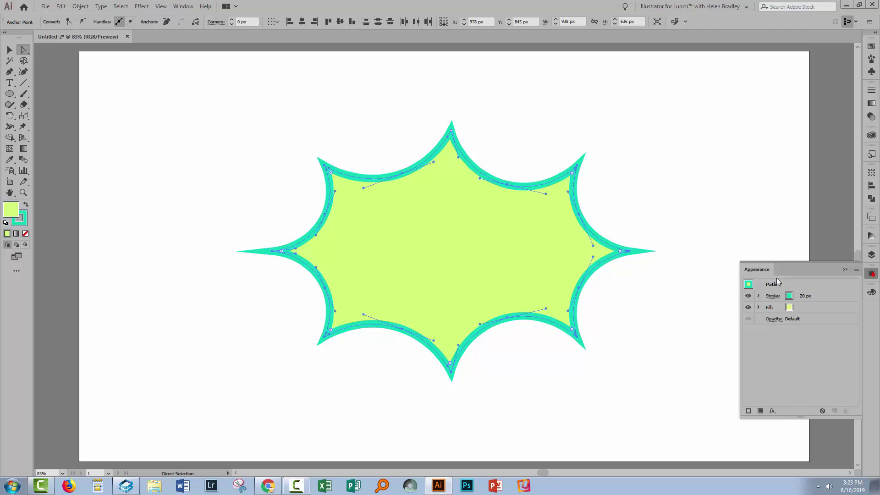
click(773, 296)
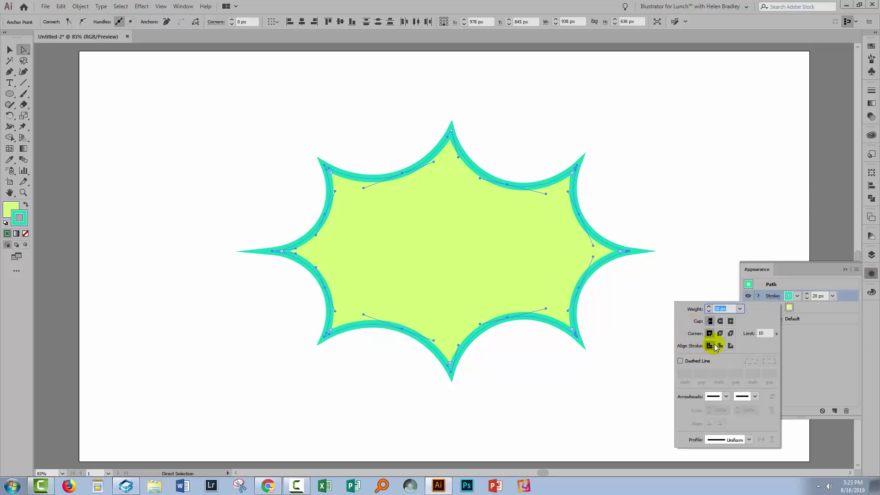
click(720, 345)
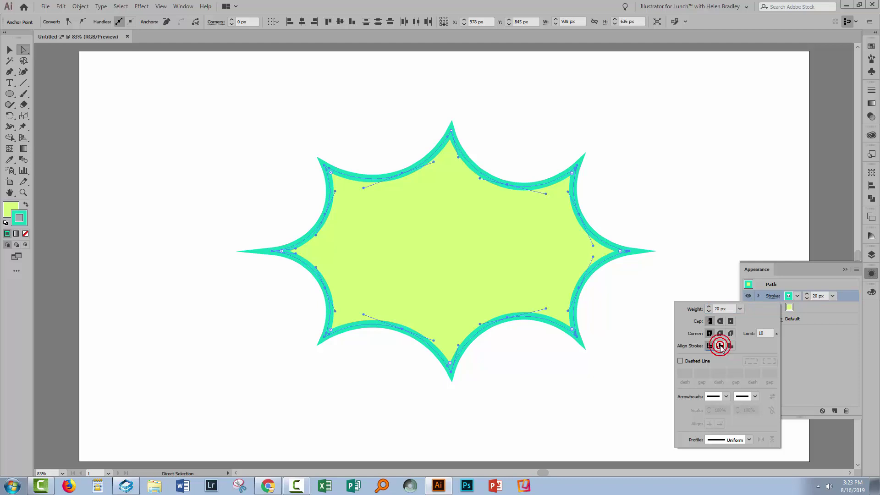
click(720, 345)
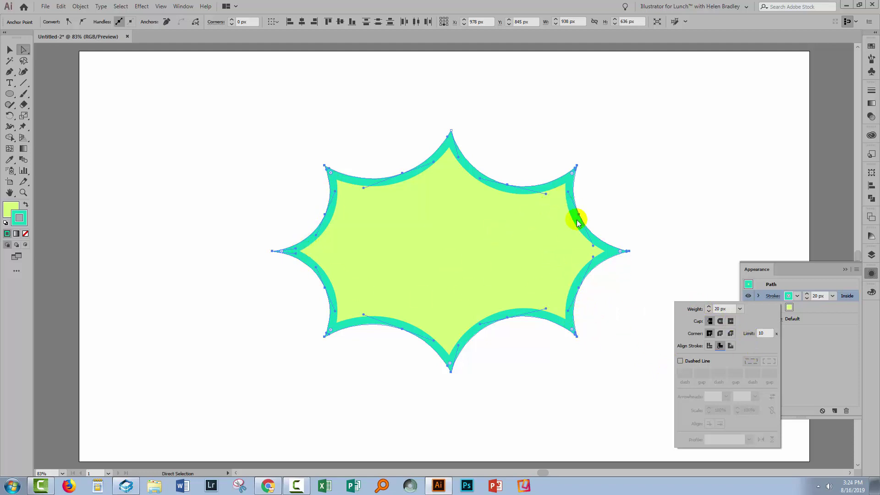
click(709, 307)
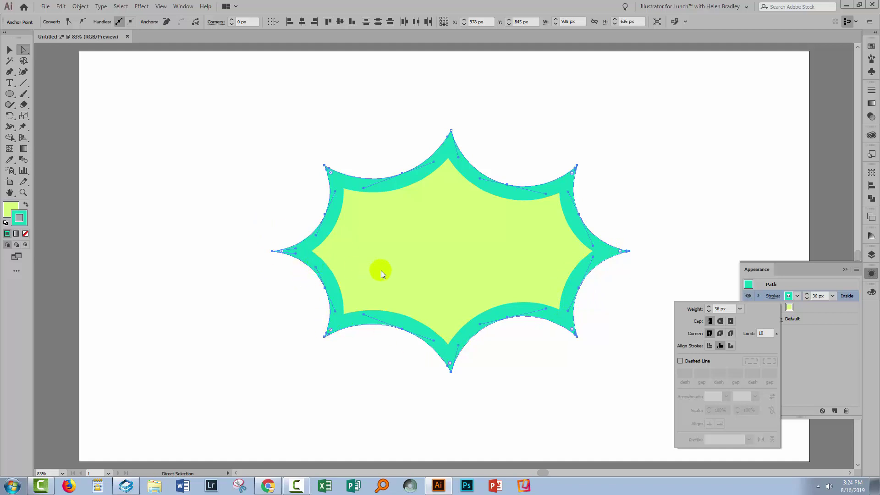
Reselect the star and set its stroke weight to 22 px
click(748, 296)
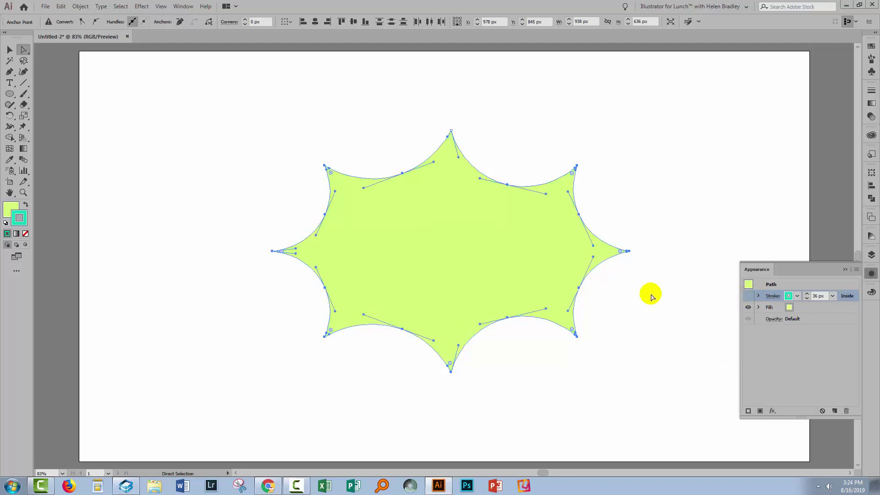
key(v)
click(680, 318)
drag(576, 359, 394, 234)
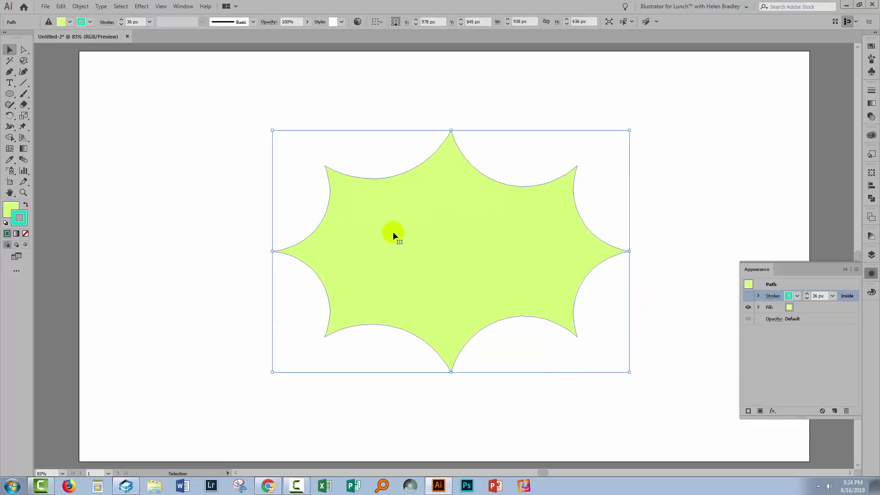
click(748, 295)
click(820, 295)
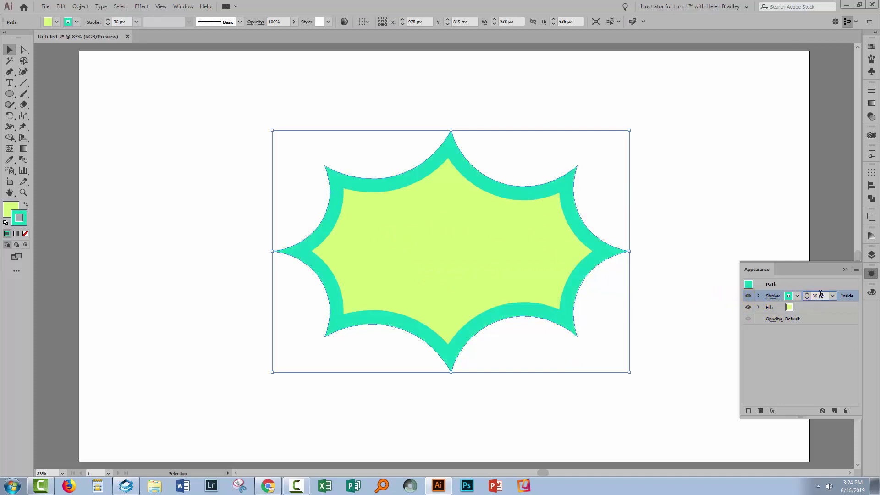
text(20)
key(Return)
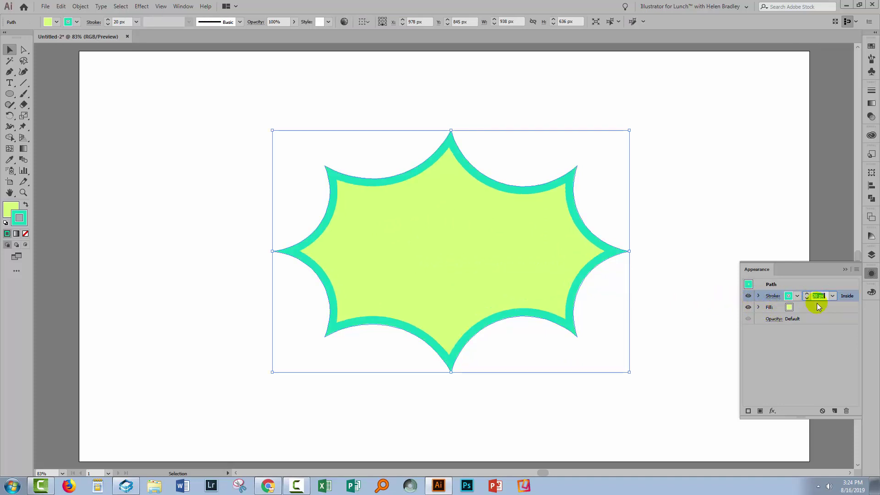
key(Up)
key(Up)
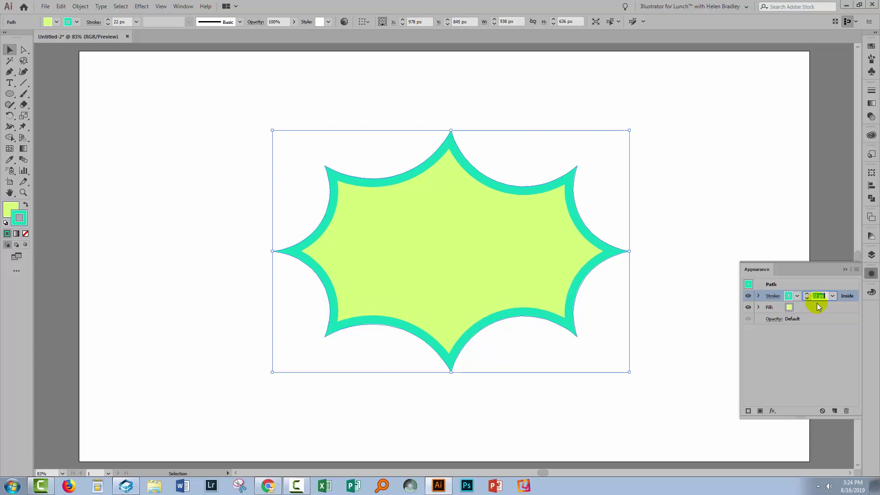
click(224, 139)
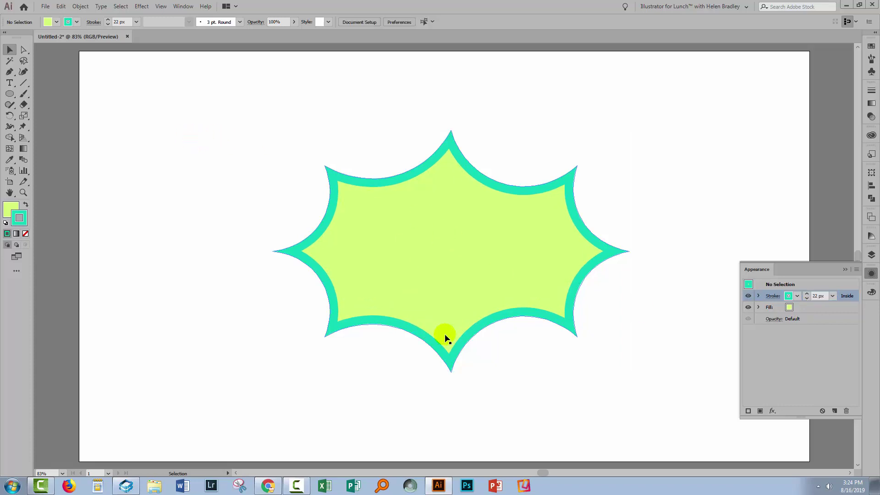
Move the starburst right and scale it down to 676 × 493 px in the upper right
drag(454, 350, 360, 338)
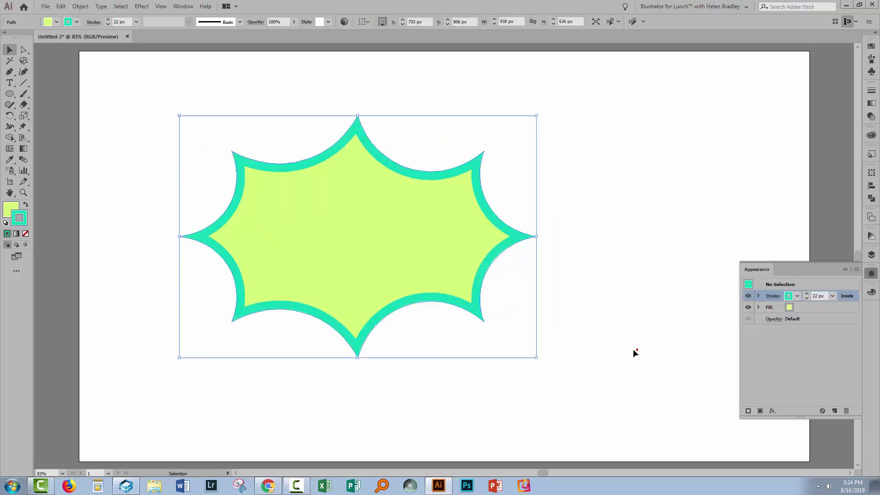
click(634, 350)
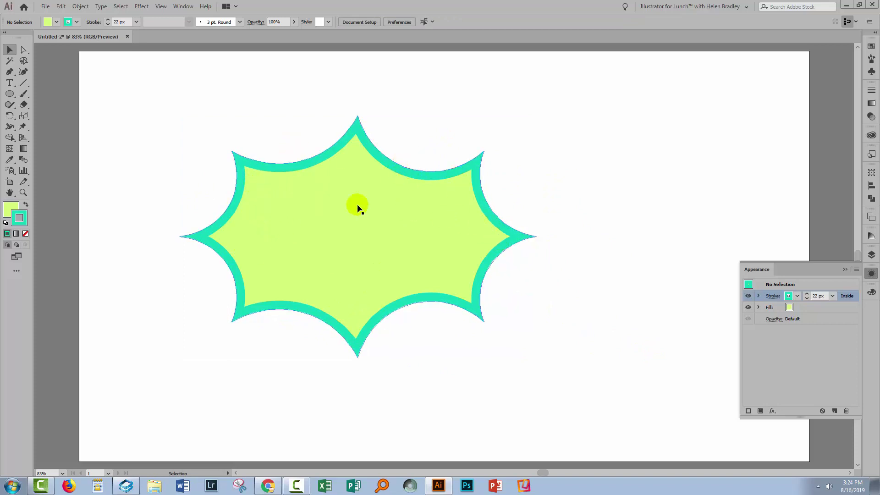
drag(264, 229, 500, 353)
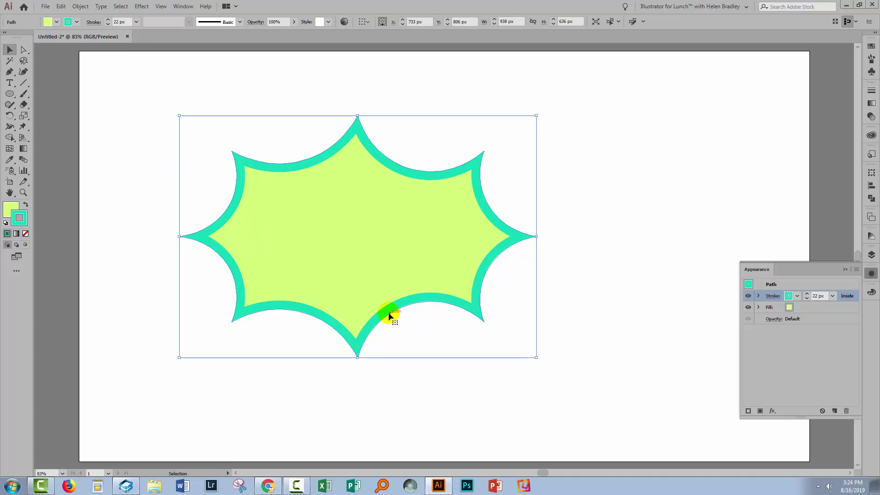
drag(389, 310, 614, 281)
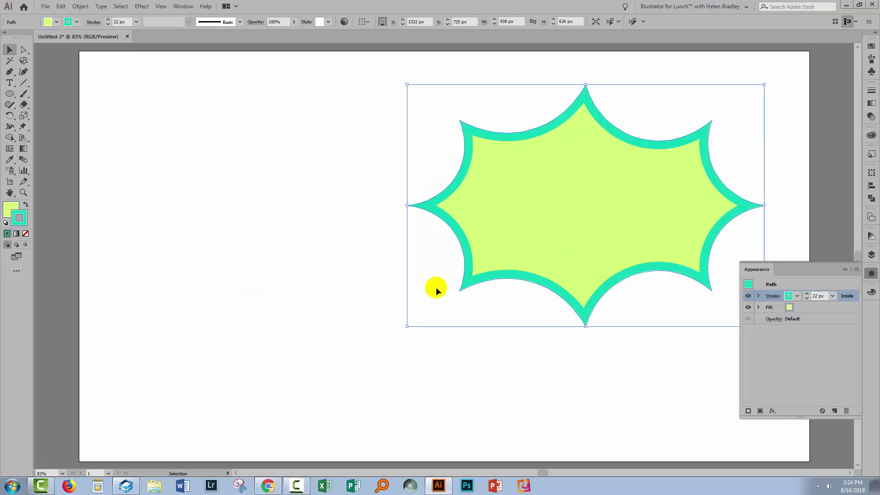
drag(407, 327, 501, 273)
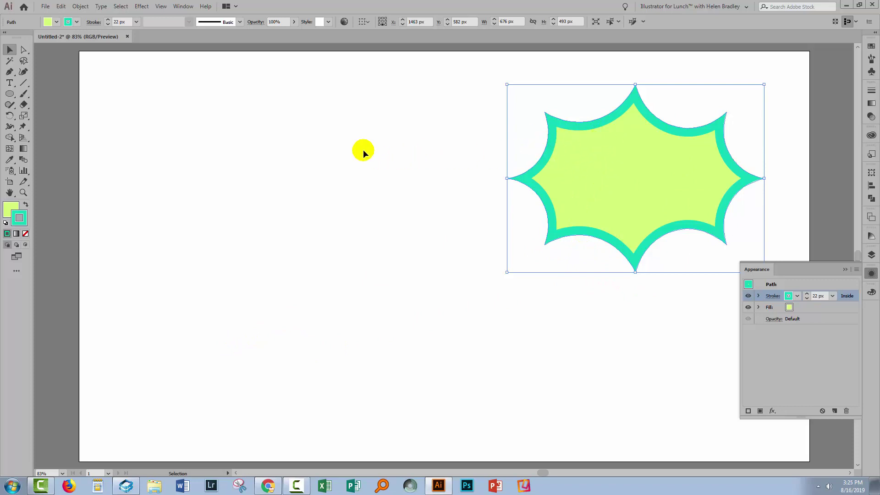
click(10, 95)
Draw a 736 × 620 px lime ellipse with 22 px teal stroke left of the starburst
ctrl+click(167, 204)
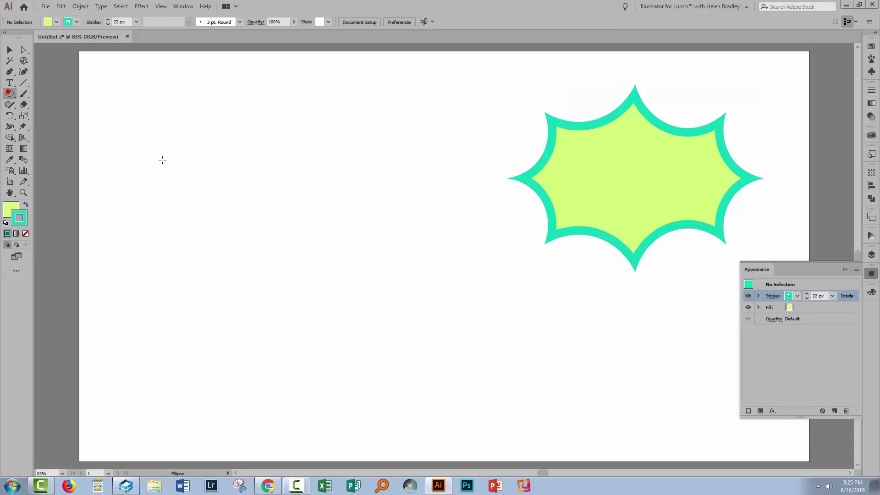
drag(163, 160, 444, 393)
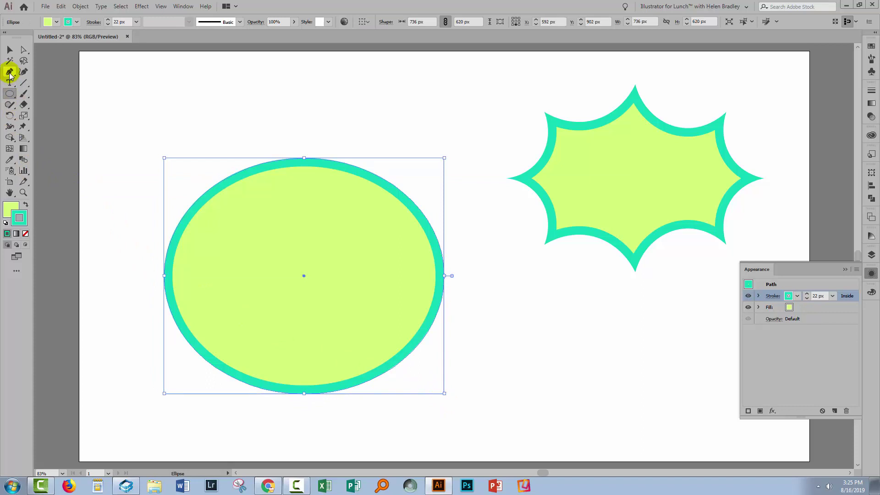
drag(10, 72, 39, 84)
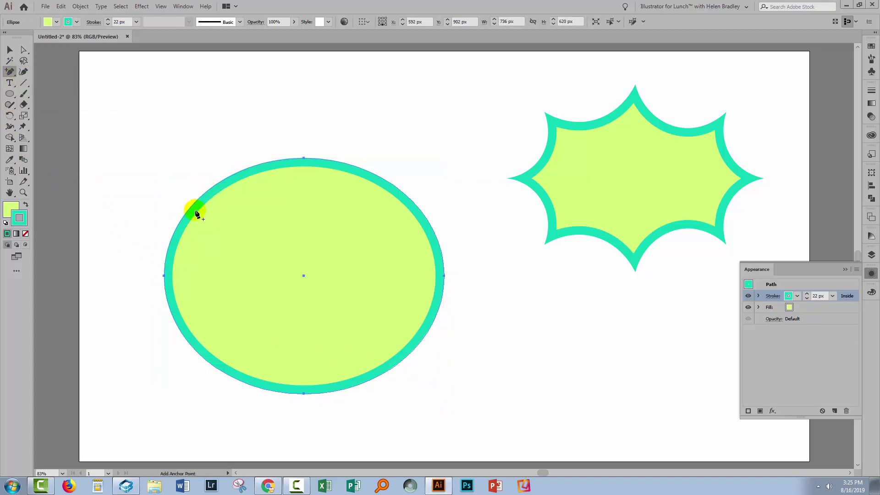
Add anchor points along the ellipse's upper-left, upper-right, lower-right, bottom and lower-left edges
double_click(178, 223)
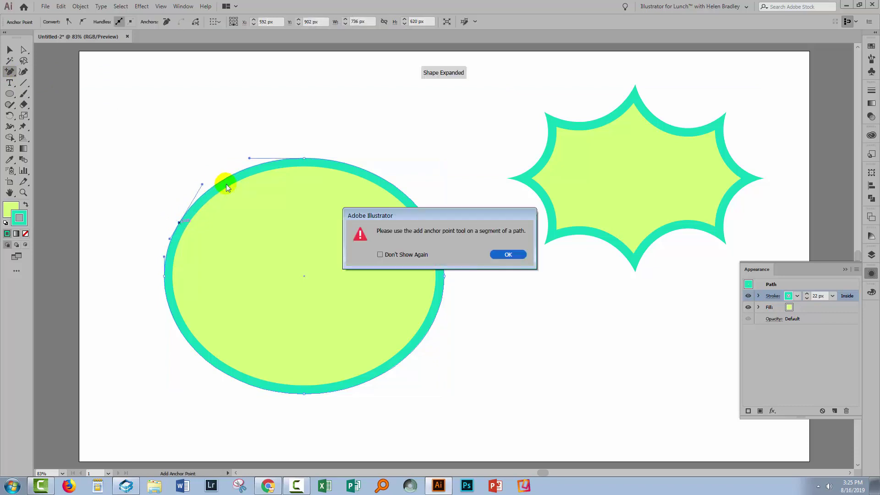
click(507, 255)
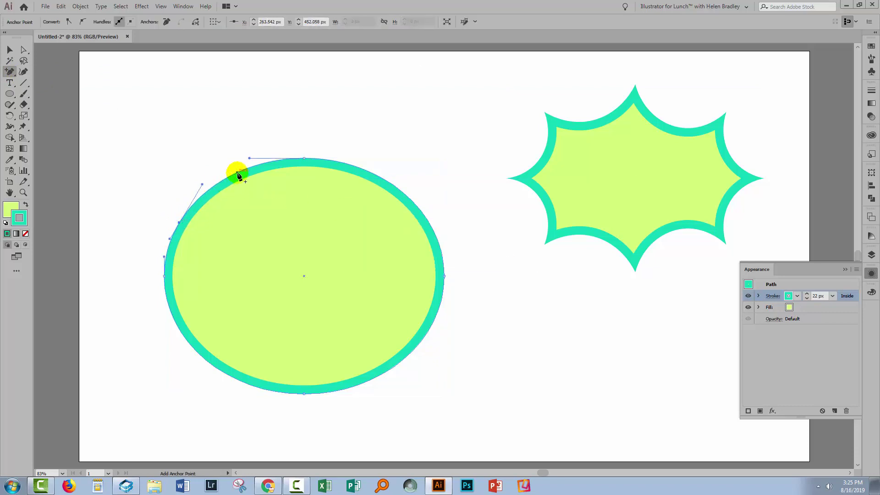
click(237, 172)
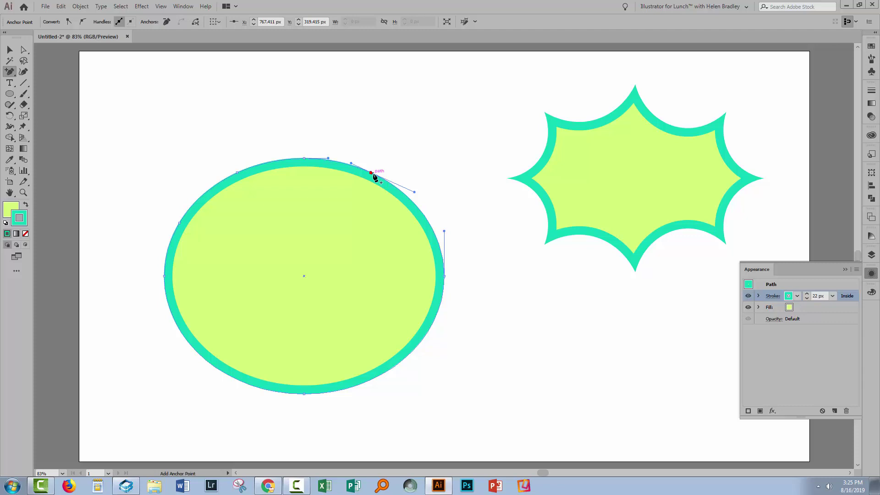
click(403, 191)
click(445, 268)
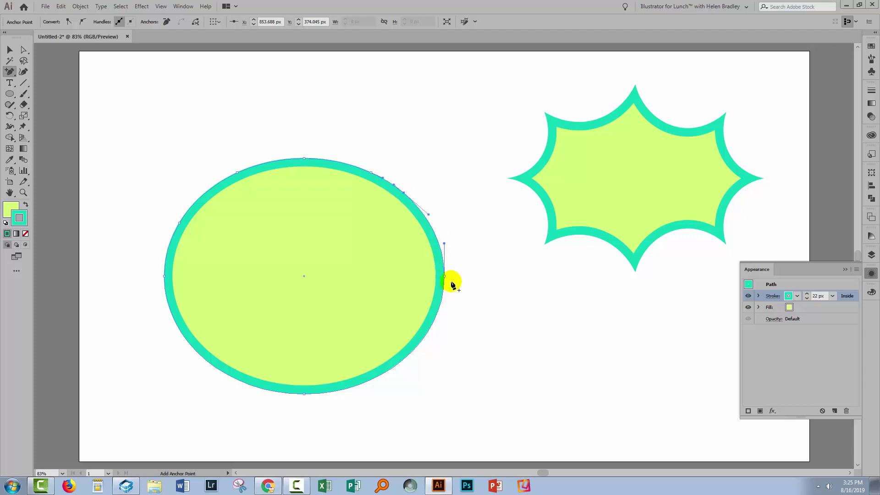
click(431, 331)
click(507, 254)
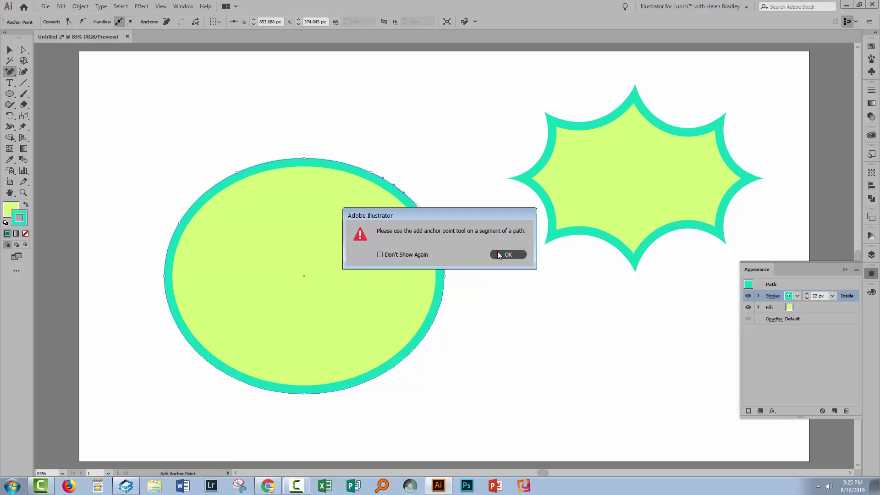
click(429, 329)
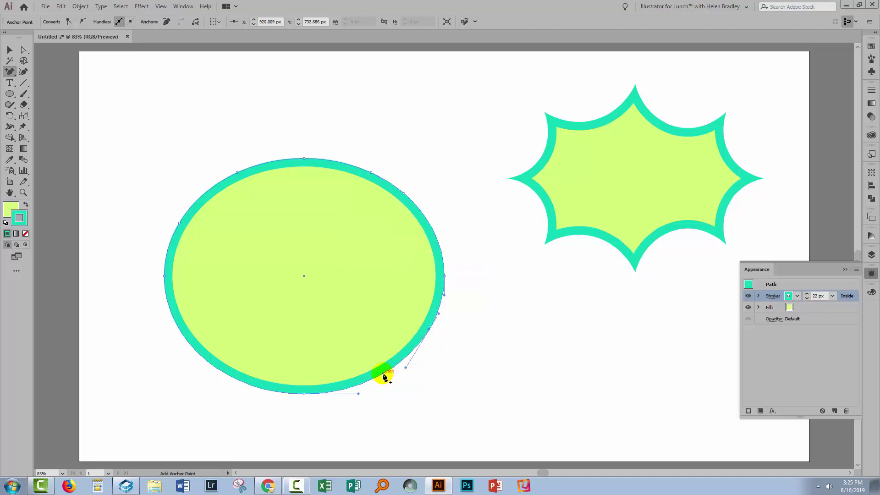
click(254, 388)
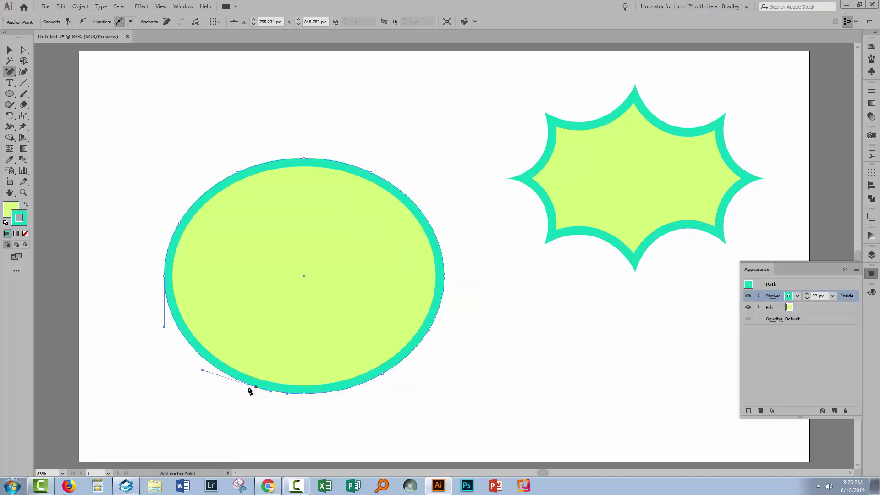
click(187, 340)
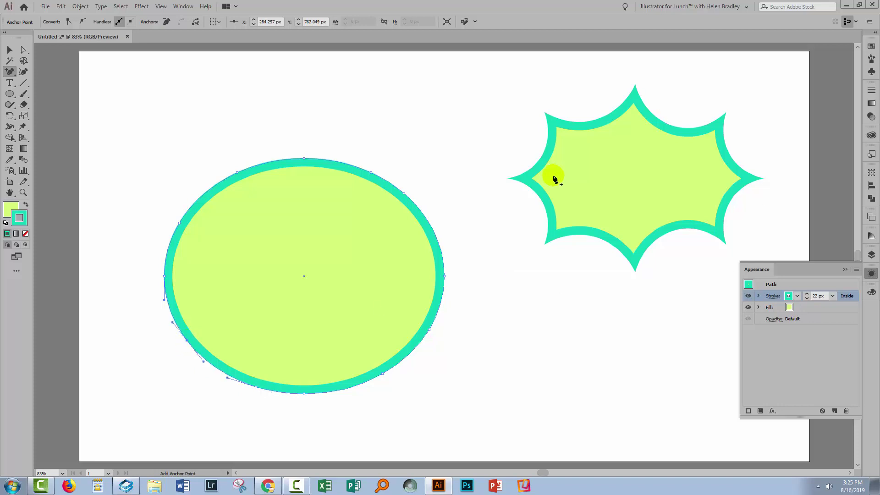
Select all the ellipse's anchors and convert them to corner points
click(8, 49)
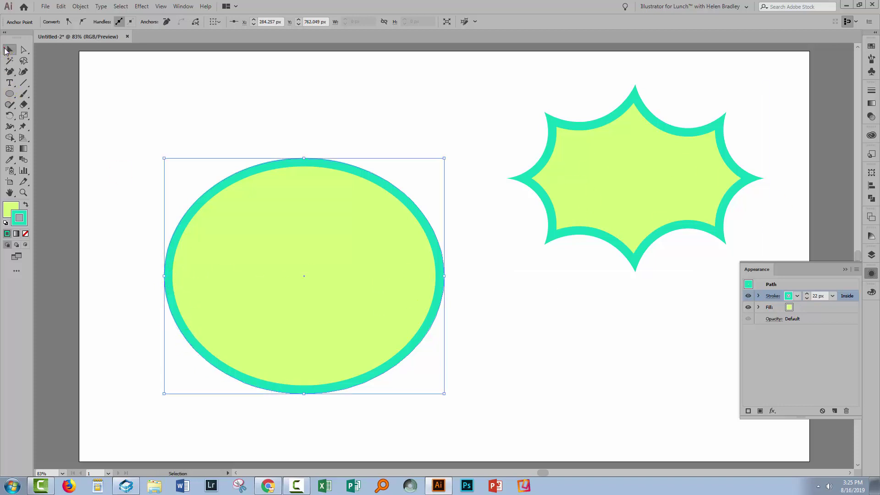
drag(108, 106, 496, 426)
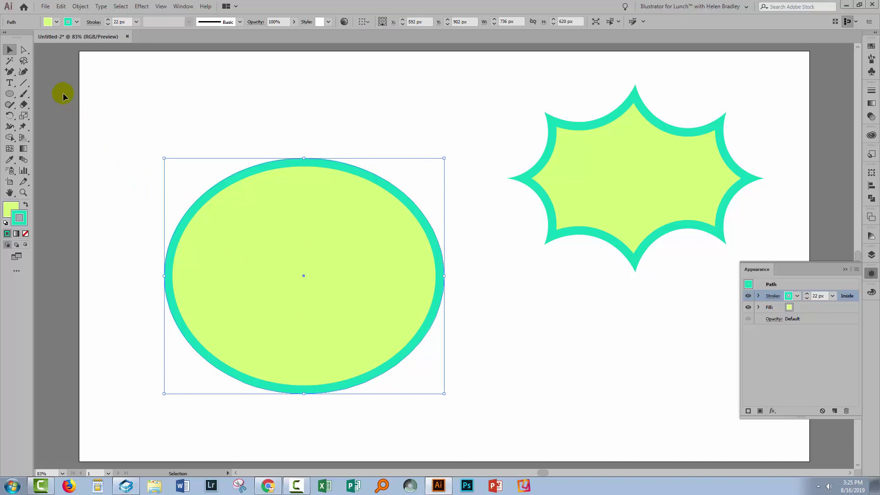
click(24, 50)
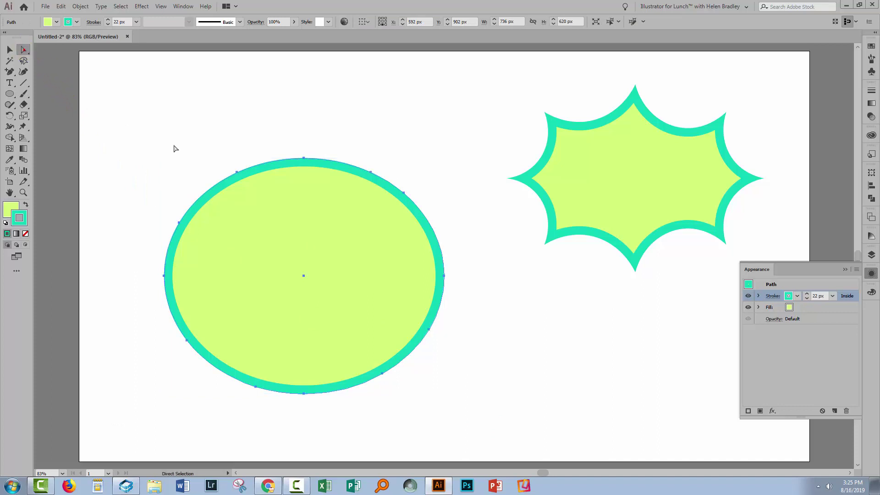
click(305, 160)
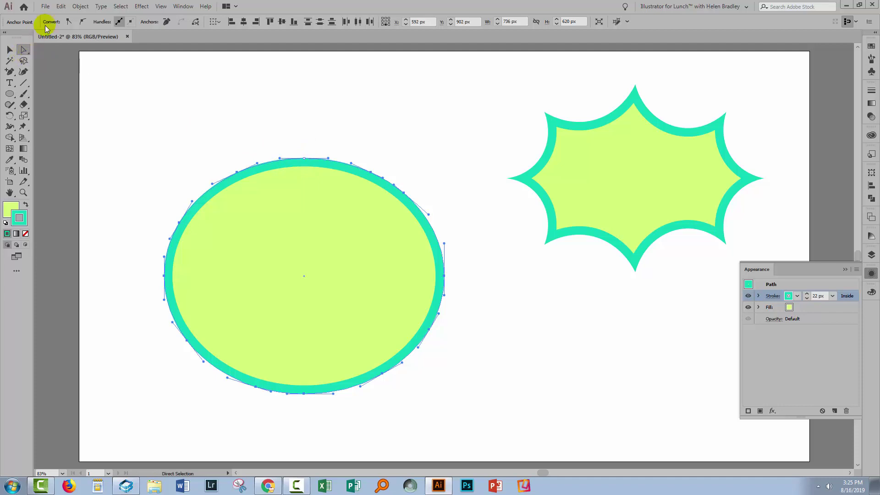
click(69, 22)
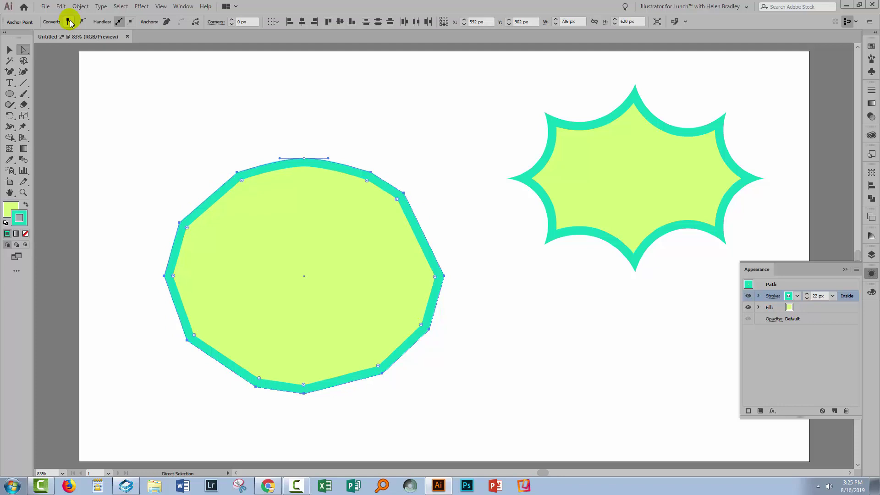
Make the polygon's top anchor a sharp corner point as well
click(228, 132)
click(300, 159)
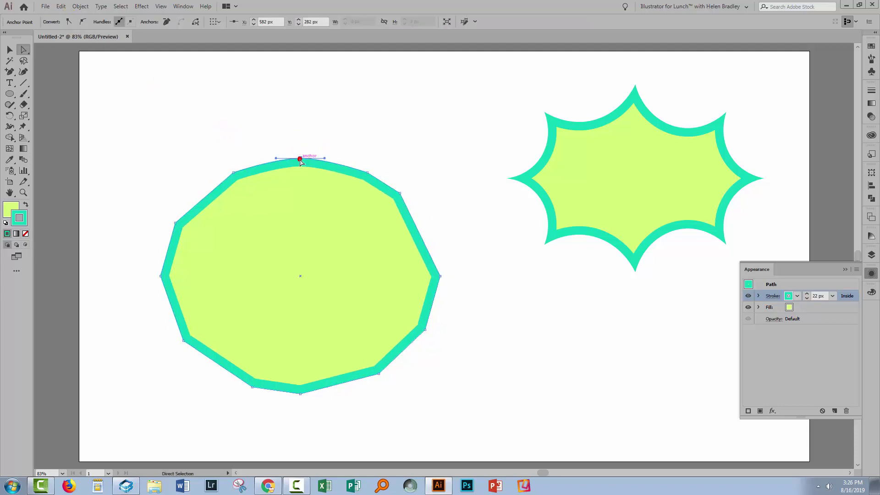
click(79, 22)
click(69, 23)
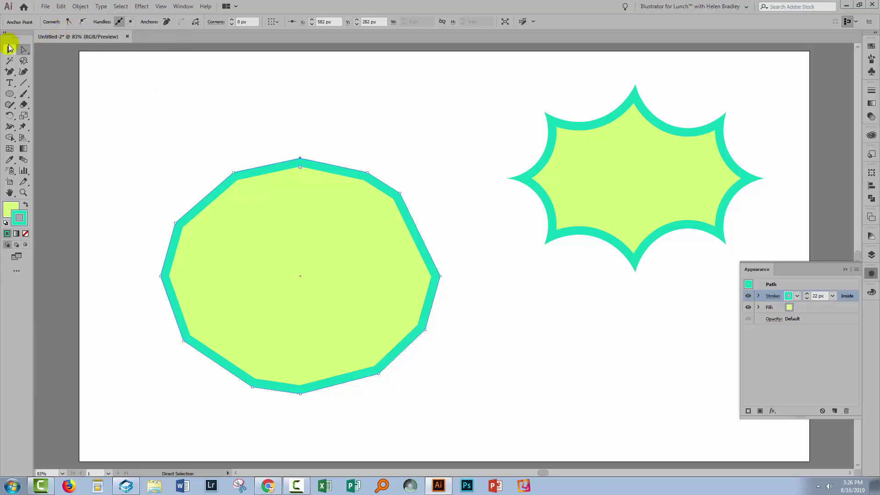
With the Curvature tool, bend the upper-left, top and right edges inward into scallops
click(24, 72)
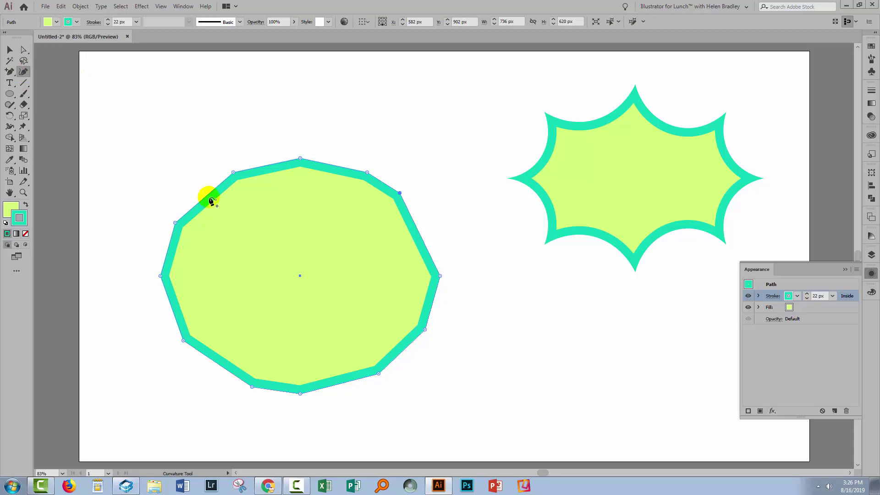
drag(212, 196, 225, 212)
drag(266, 168, 264, 193)
drag(333, 169, 369, 197)
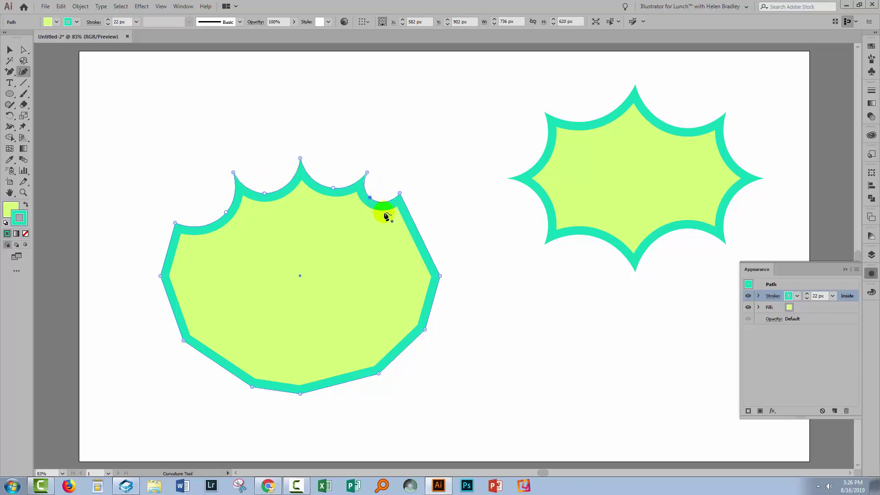
drag(423, 244, 399, 265)
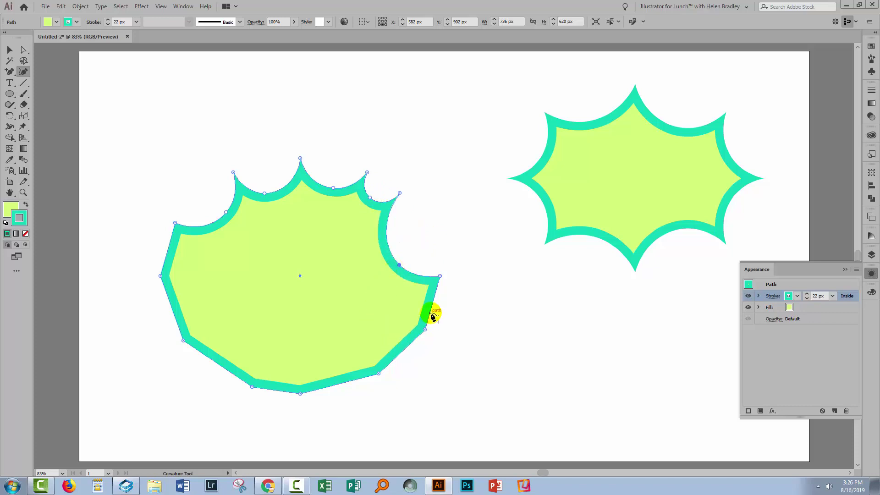
drag(430, 311, 418, 312)
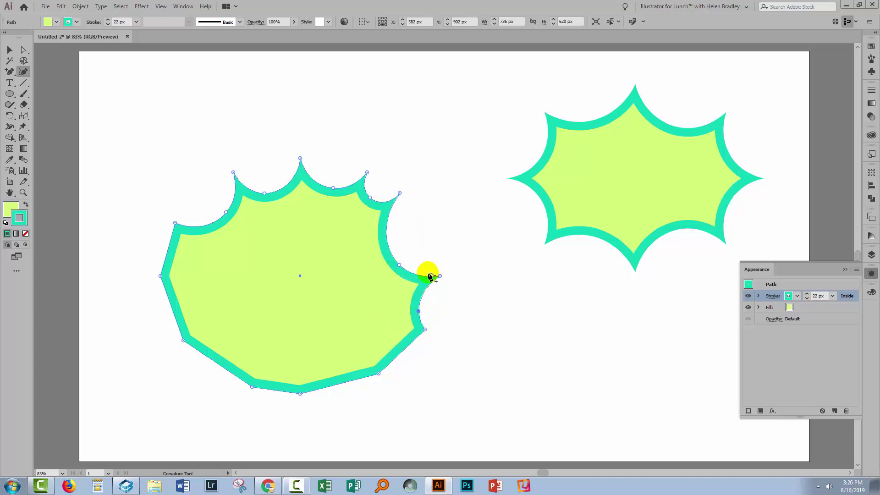
drag(403, 356, 417, 299)
Undo the bad lower-right notch, then scallop the remaining lower and left edges inward
key(ctrl+z)
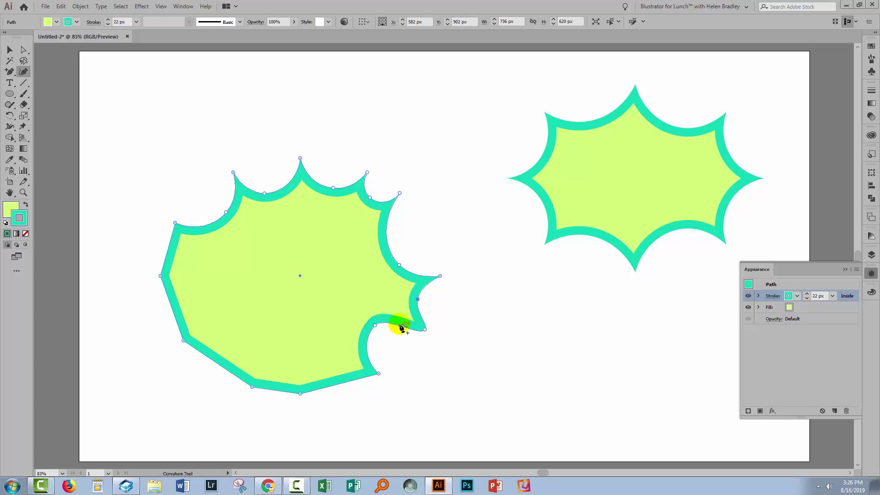
key(ctrl+z)
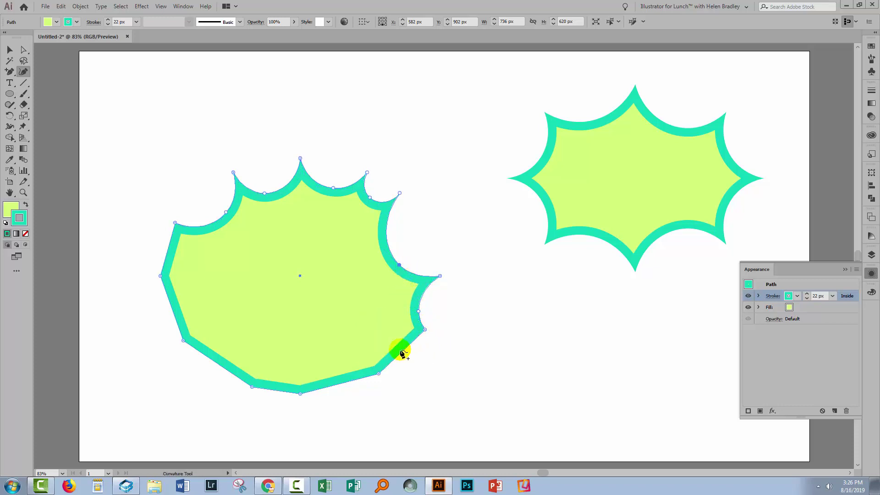
drag(402, 354, 378, 343)
drag(338, 383, 335, 368)
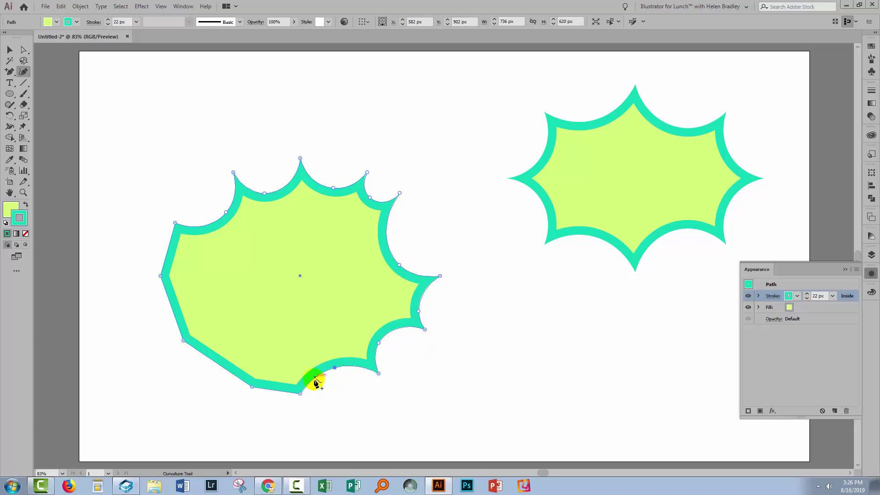
drag(277, 392, 279, 377)
drag(220, 363, 228, 352)
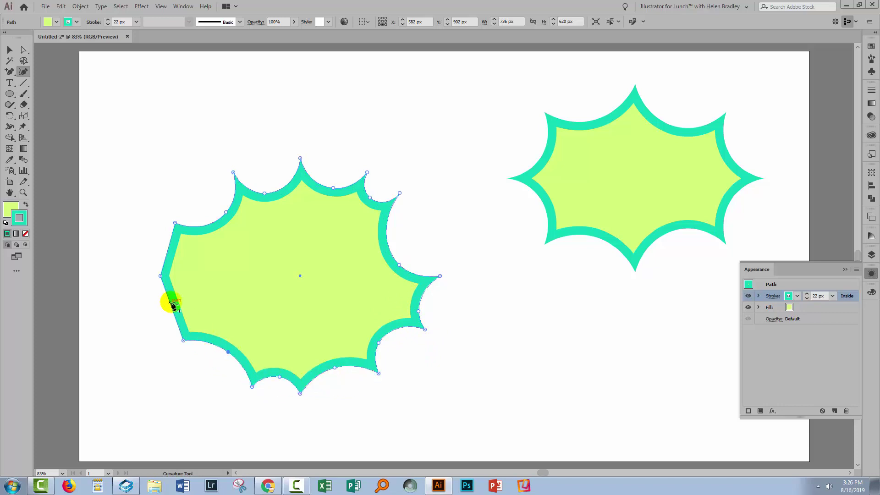
drag(190, 298, 194, 304)
drag(167, 246, 186, 252)
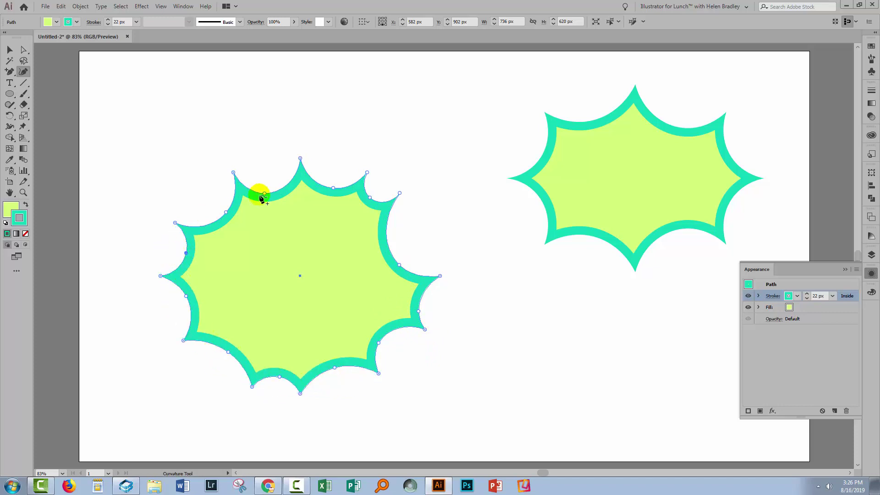
key(ctrl+shift+a)
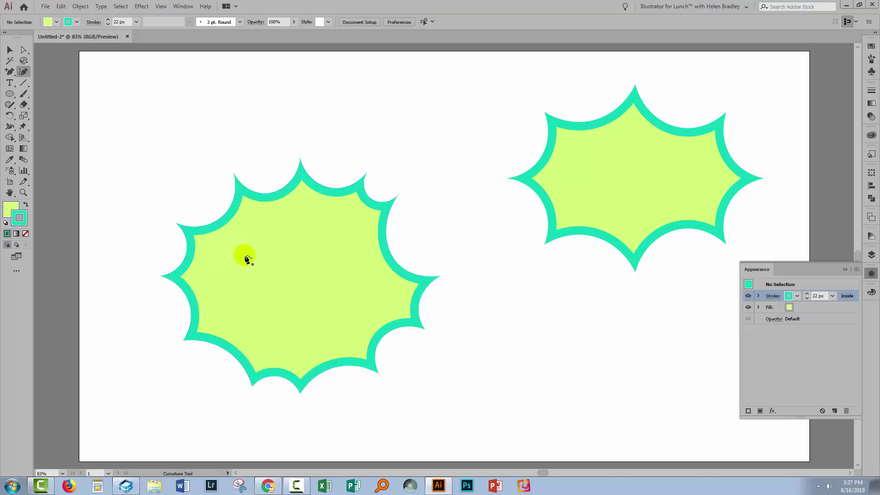
Drag the burst's right-side curve, upper-right point and right-side point outward into longer spikes
click(24, 49)
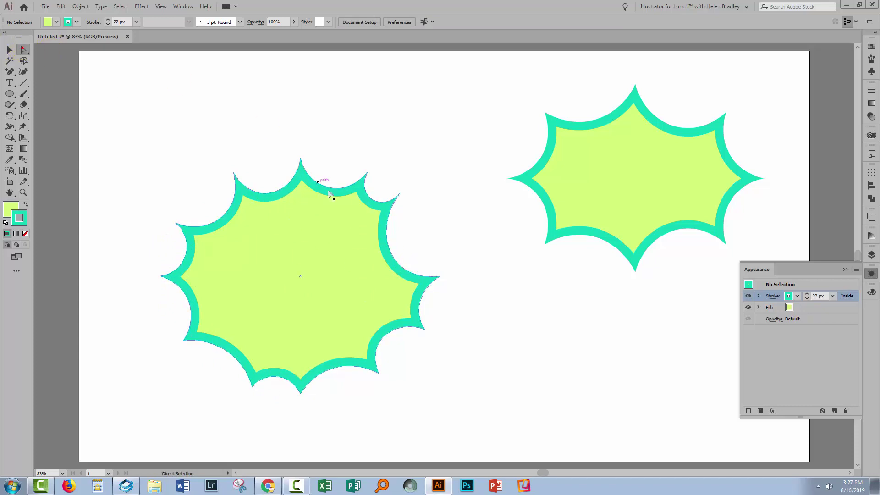
click(397, 260)
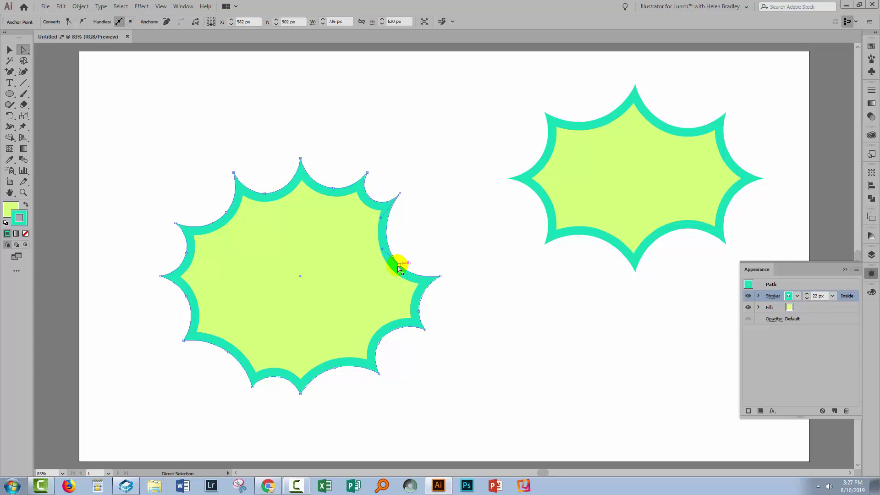
click(399, 262)
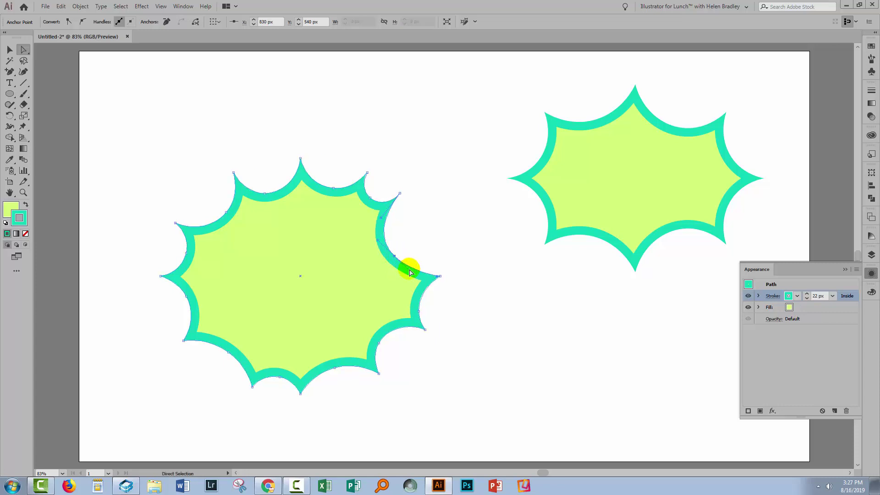
drag(409, 270, 399, 263)
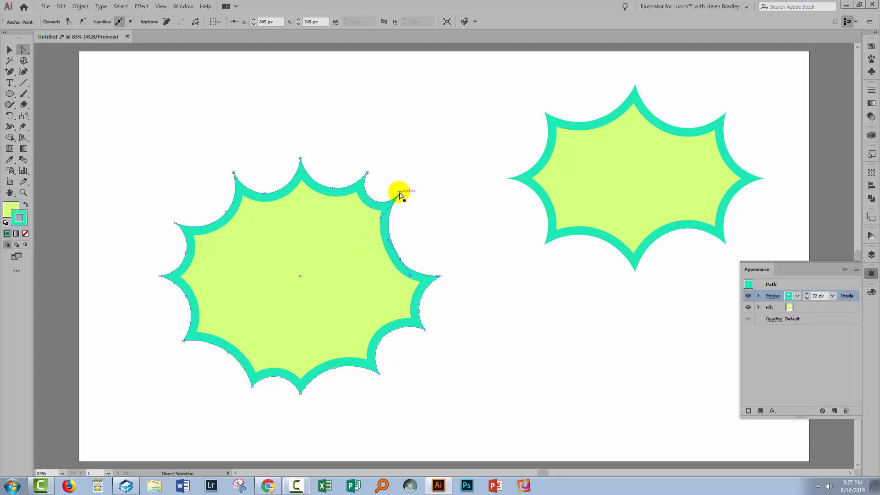
drag(400, 193, 417, 196)
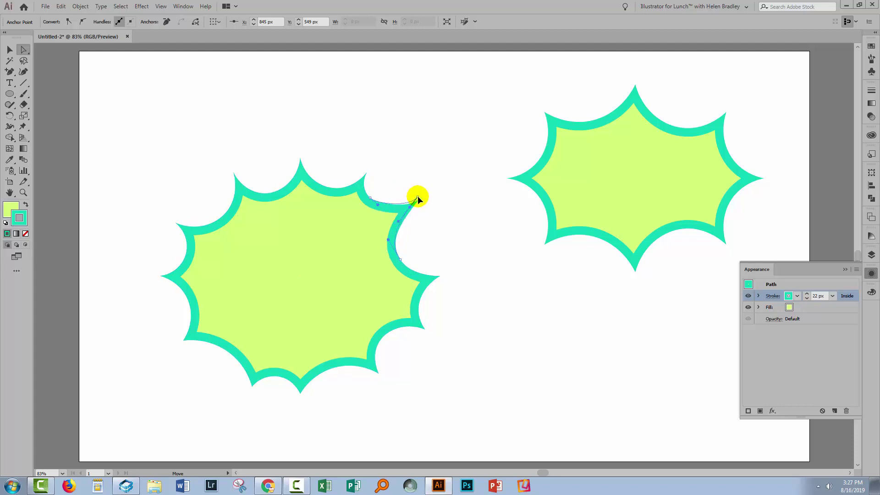
drag(401, 260, 409, 256)
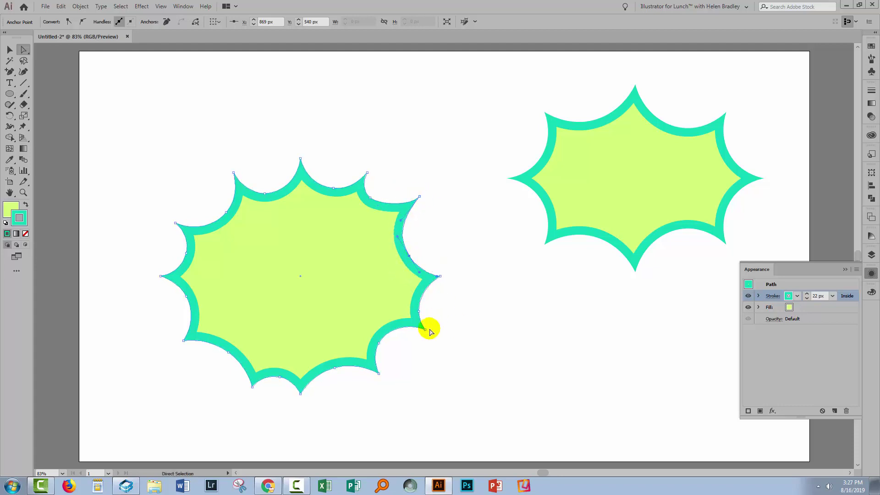
click(118, 209)
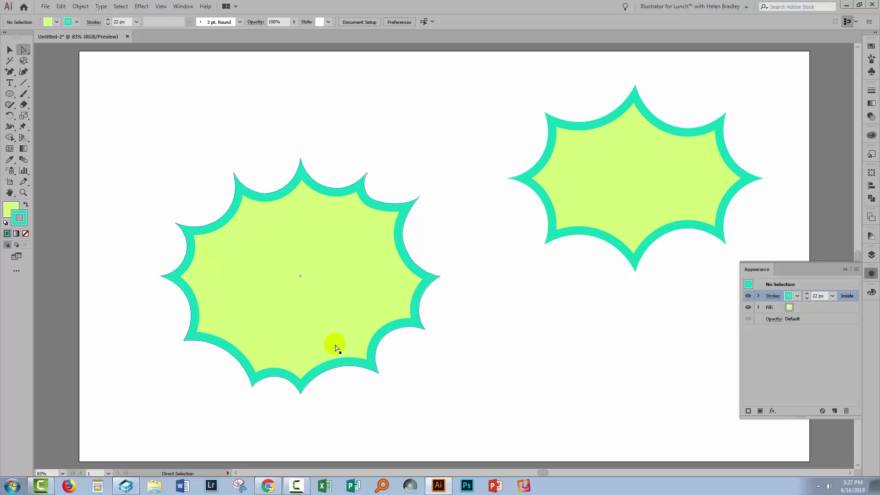
click(10, 49)
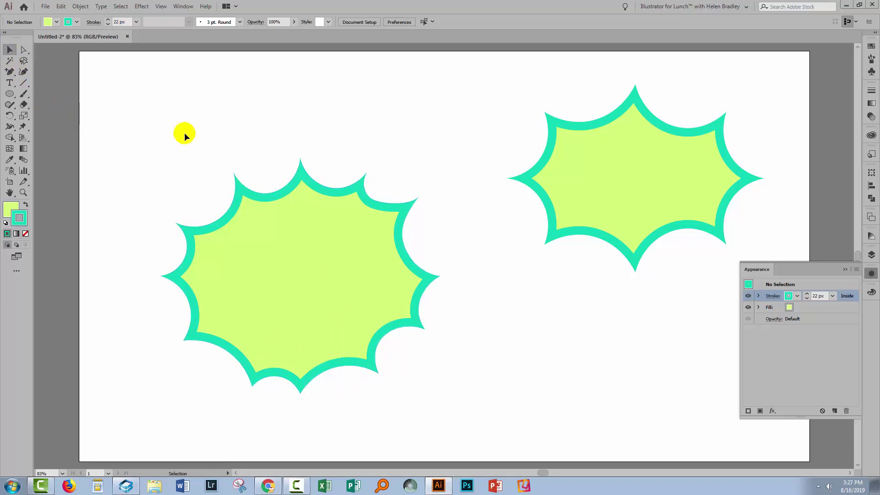